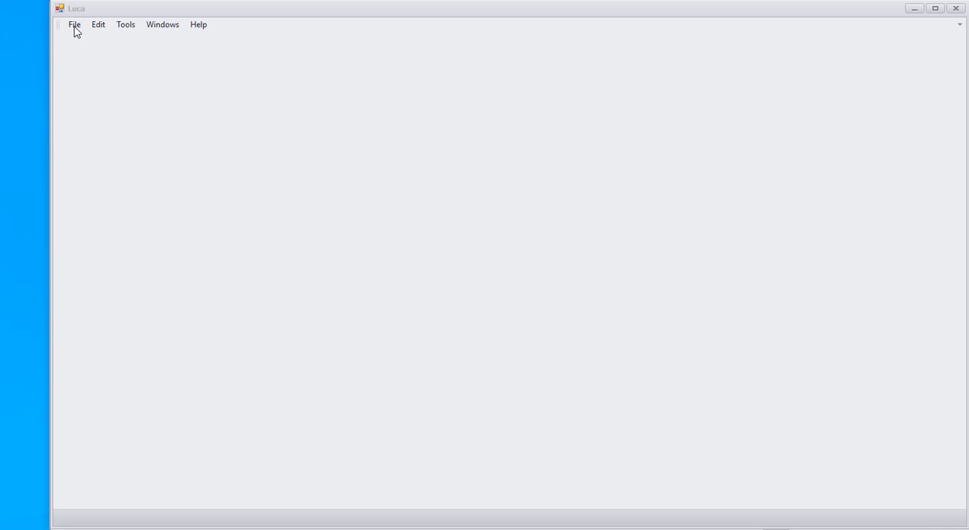
Step: Start a new model, clearing the existing model information
{"action": "left_click", "coordinate": [76, 32]}
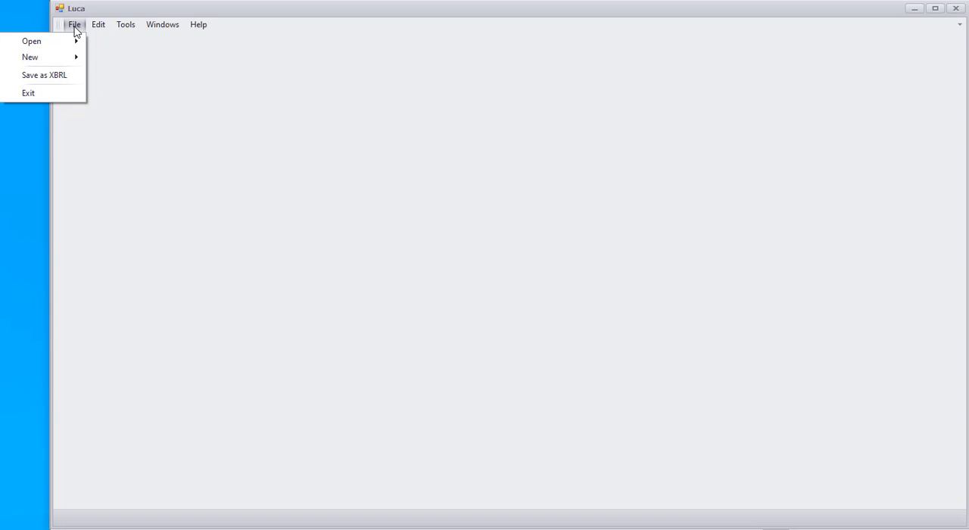
{"action": "mouse_move", "coordinate": [59, 62]}
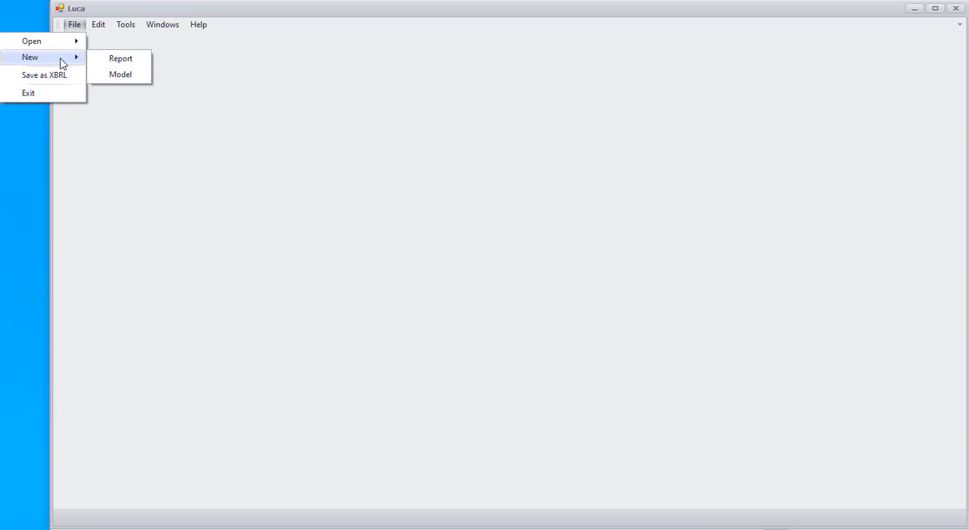
{"action": "left_click", "coordinate": [121, 76]}
{"action": "left_click", "coordinate": [591, 282]}
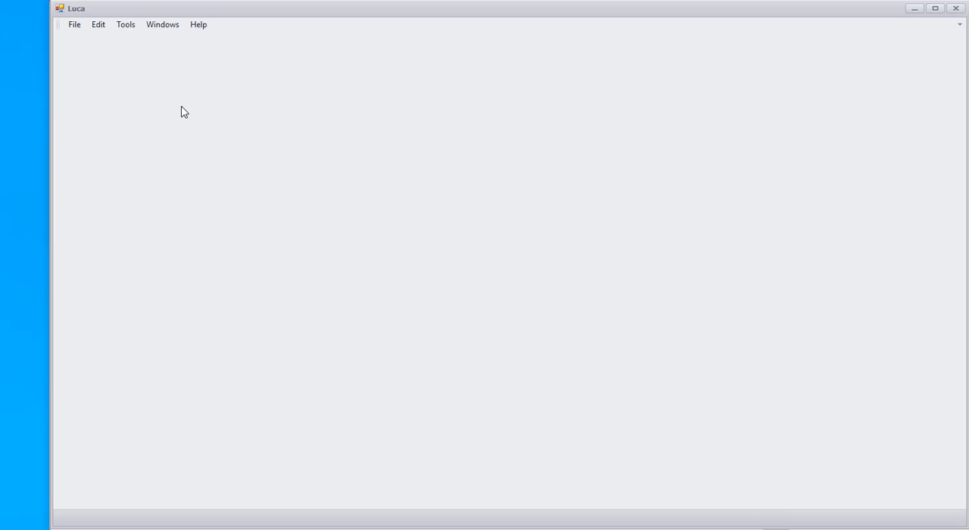
Step: Start a new report, permanently deleting the existing report information
{"action": "left_click", "coordinate": [76, 31]}
{"action": "mouse_move", "coordinate": [62, 67]}
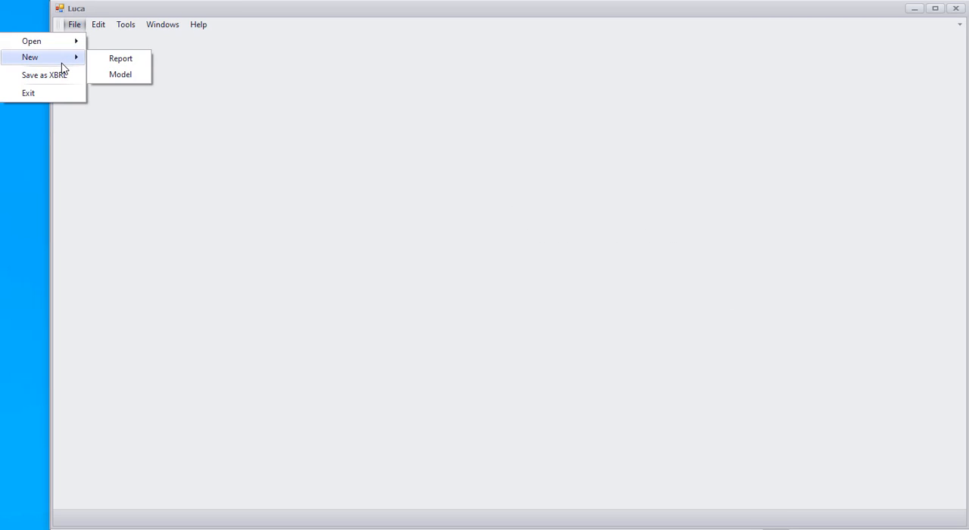
{"action": "left_click", "coordinate": [117, 60]}
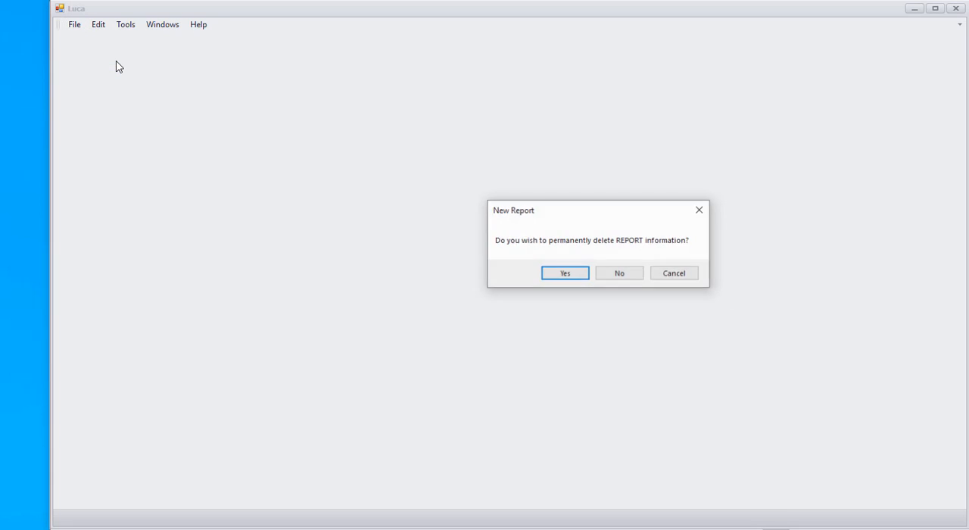
{"action": "left_click", "coordinate": [574, 279]}
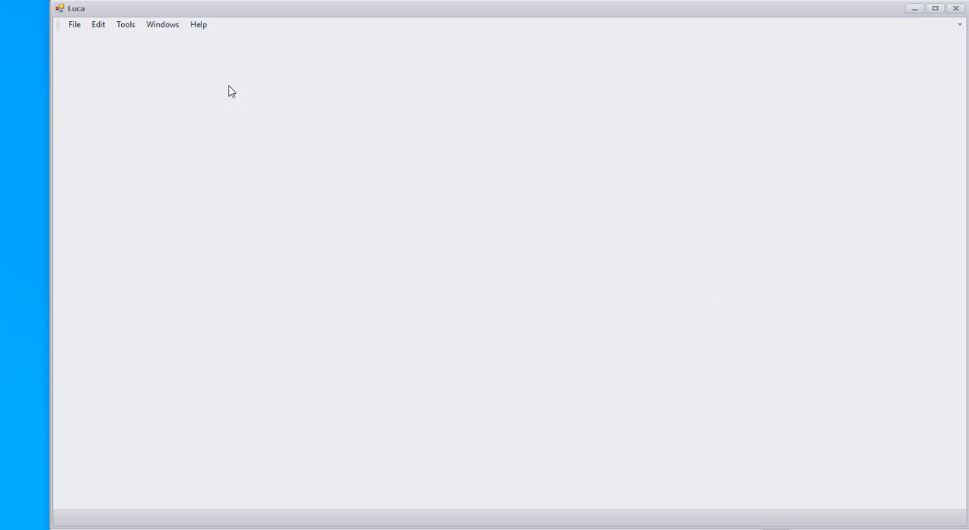
Step: Review the namespace identifier and namespace prefix in the base information, and close it without changes
{"action": "left_click", "coordinate": [99, 27]}
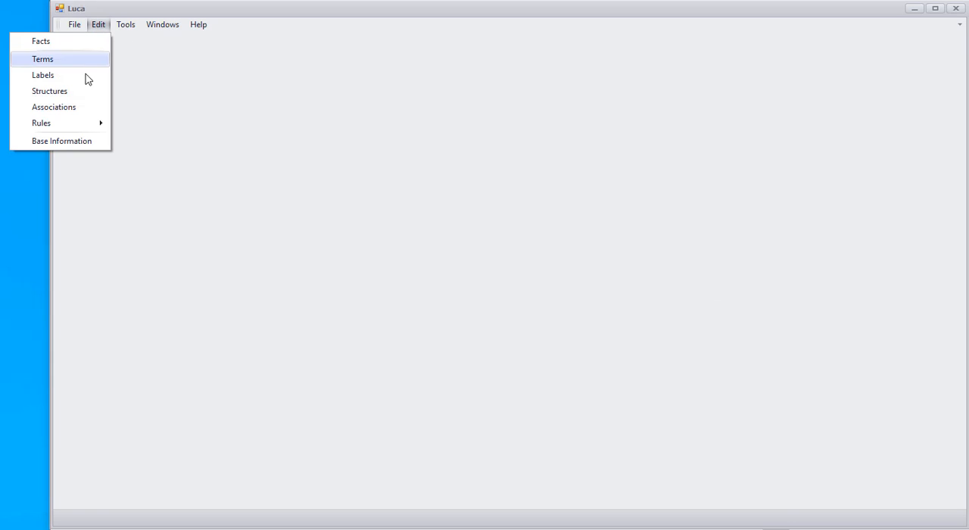
{"action": "left_click", "coordinate": [54, 145]}
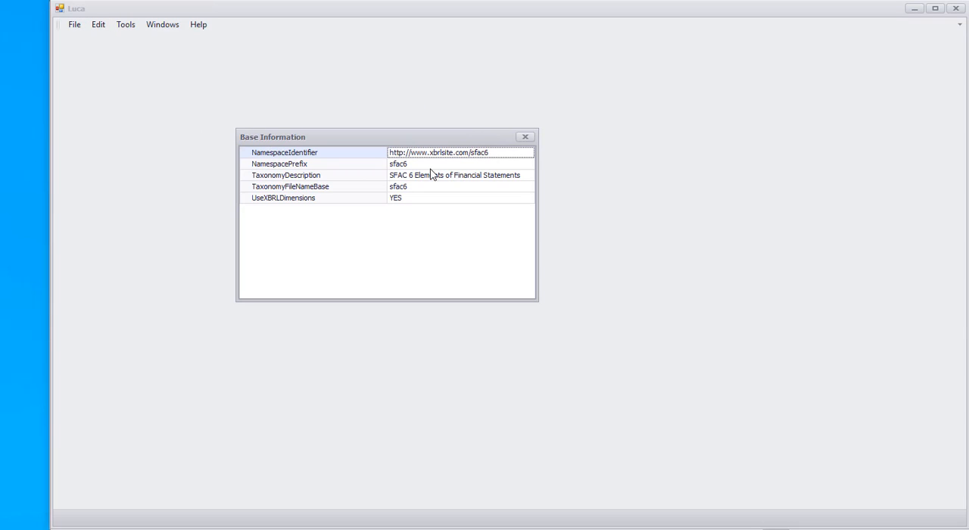
{"action": "left_click", "coordinate": [501, 155]}
{"action": "left_click_drag", "start_coordinate": [500, 153], "coordinate": [476, 153]}
{"action": "left_click", "coordinate": [498, 152]}
{"action": "left_click", "coordinate": [421, 164]}
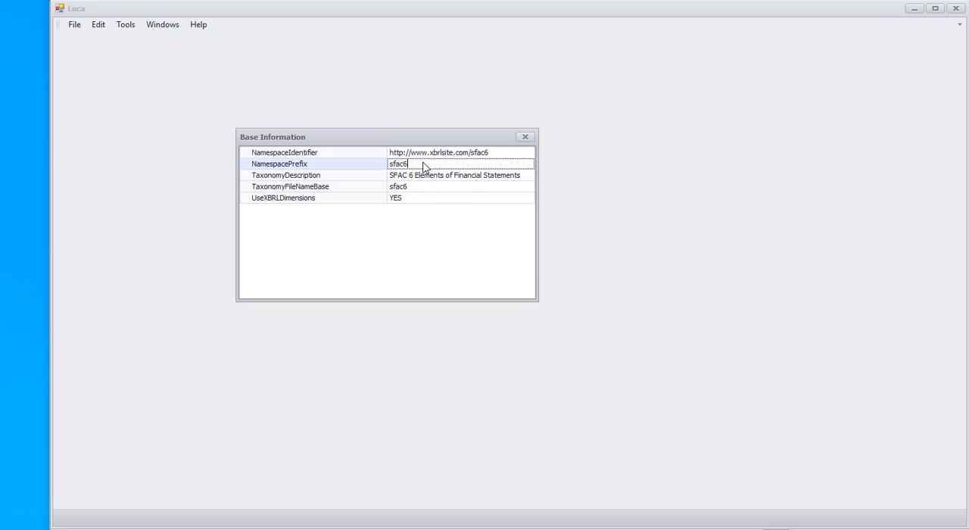
{"action": "left_click", "coordinate": [526, 139]}
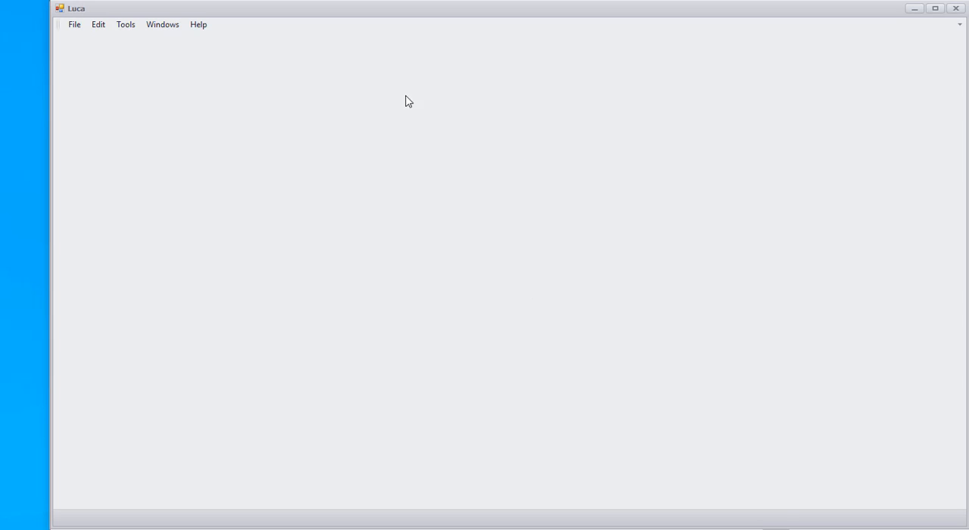
Step: Open the Terms table for editing and switch to the SFAC6-Step1-Luca-Import.xlsx workbook in Excel
{"action": "left_click", "coordinate": [99, 27]}
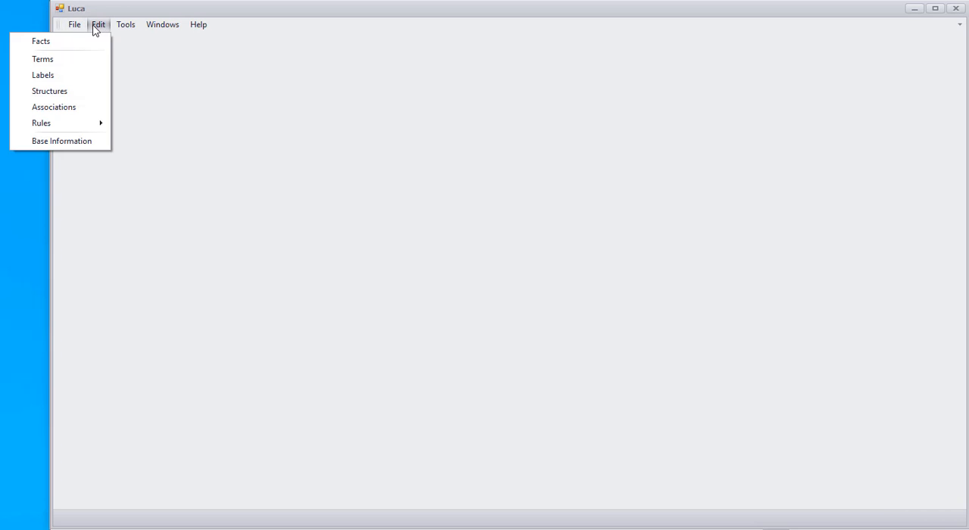
{"action": "left_click", "coordinate": [54, 64]}
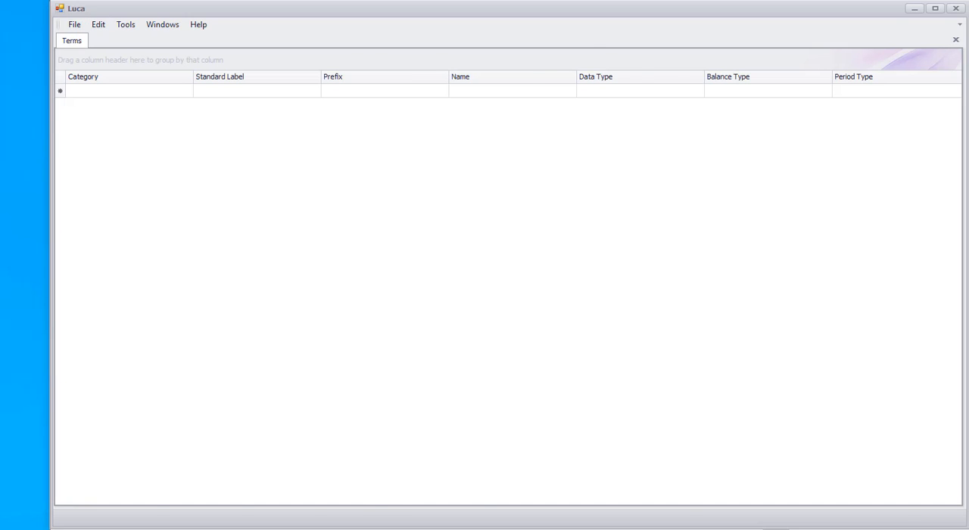
{"action": "key", "text": "alt+Tab"}
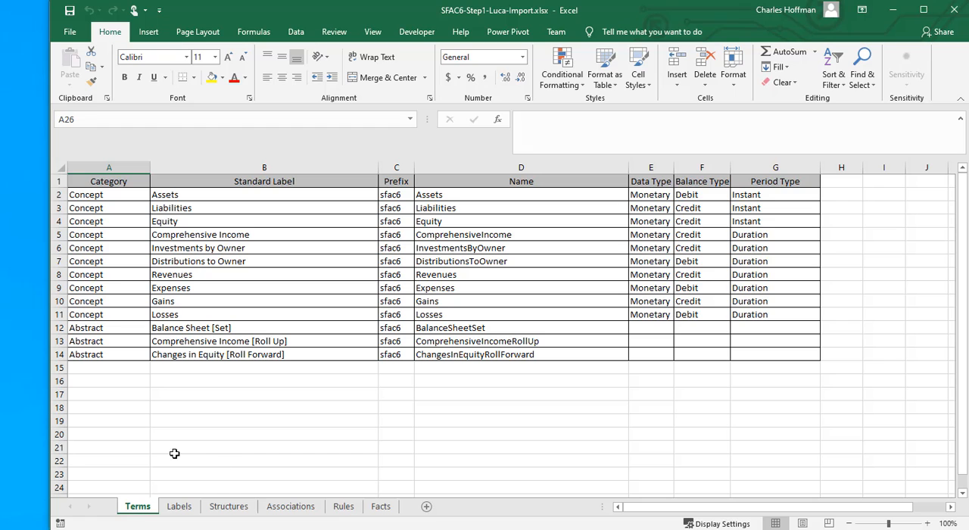
{"action": "left_click_drag", "start_coordinate": [87, 197], "coordinate": [764, 353]}
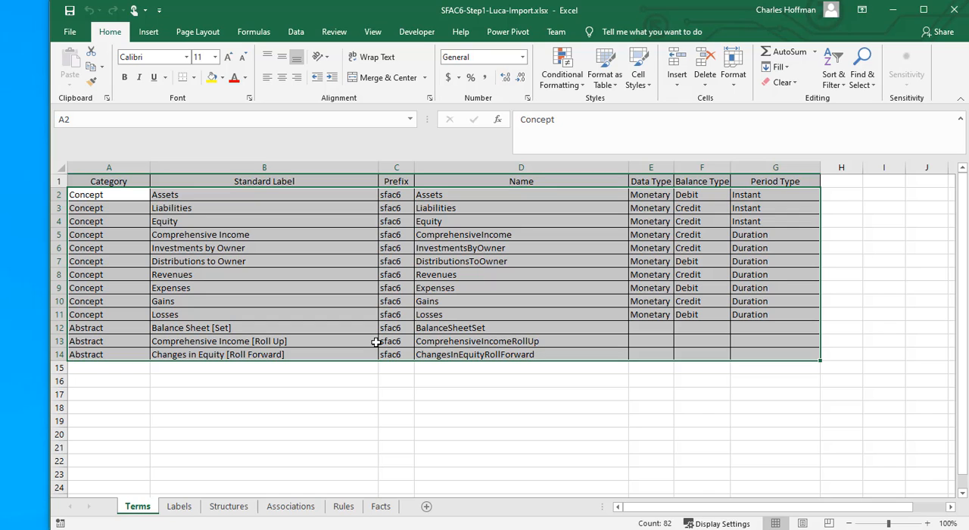
{"action": "key", "text": "ctrl+q"}
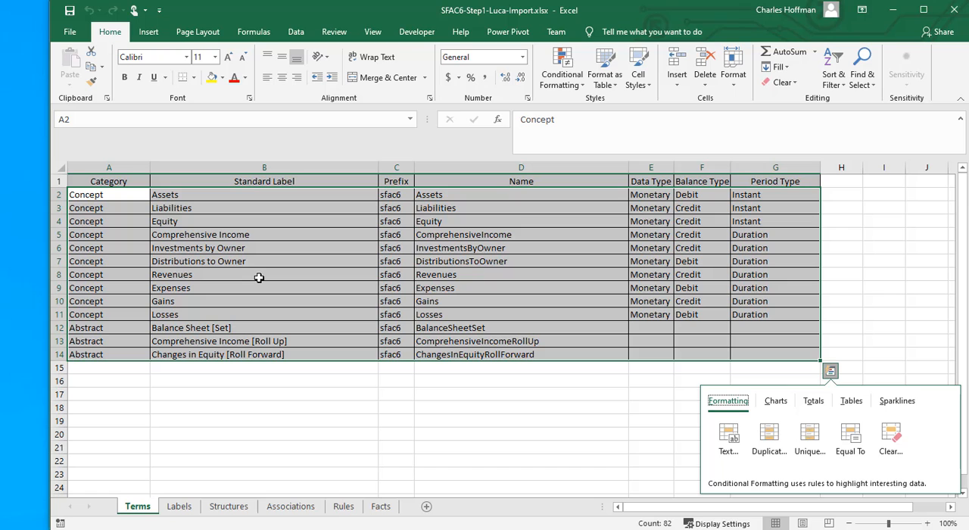
{"action": "left_click", "coordinate": [258, 278]}
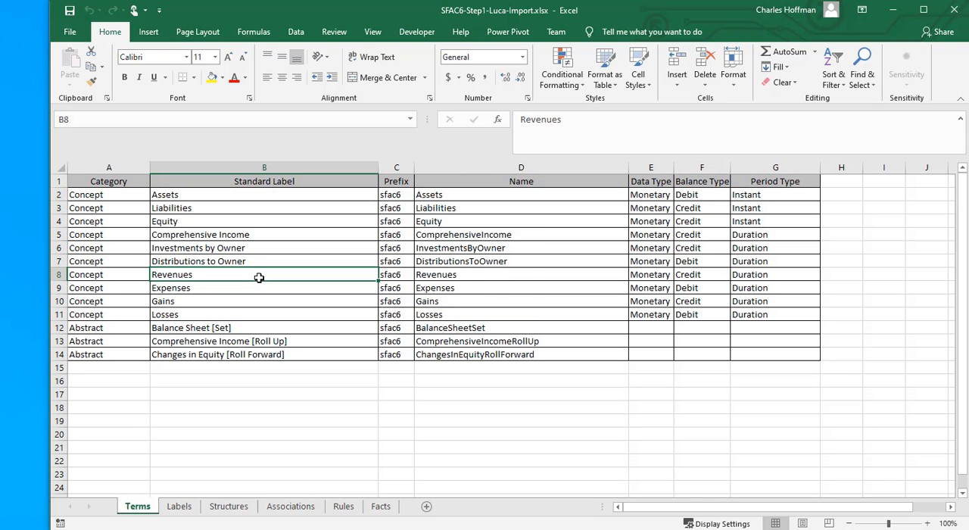
Step: Copy the term rows A2:G14 from the Terms sheet, paste them into Luca's Terms table and close that table
{"action": "left_click_drag", "start_coordinate": [114, 195], "coordinate": [749, 356]}
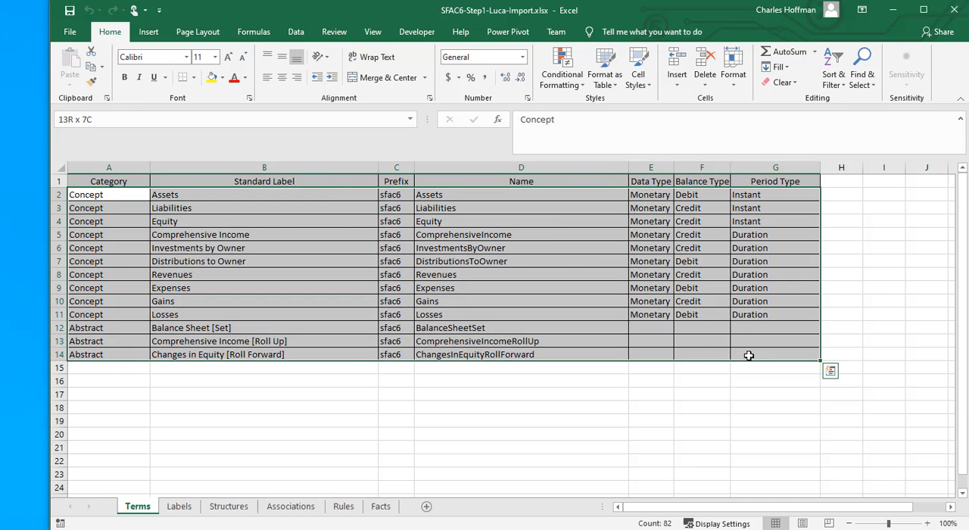
{"action": "key", "text": "ctrl+c"}
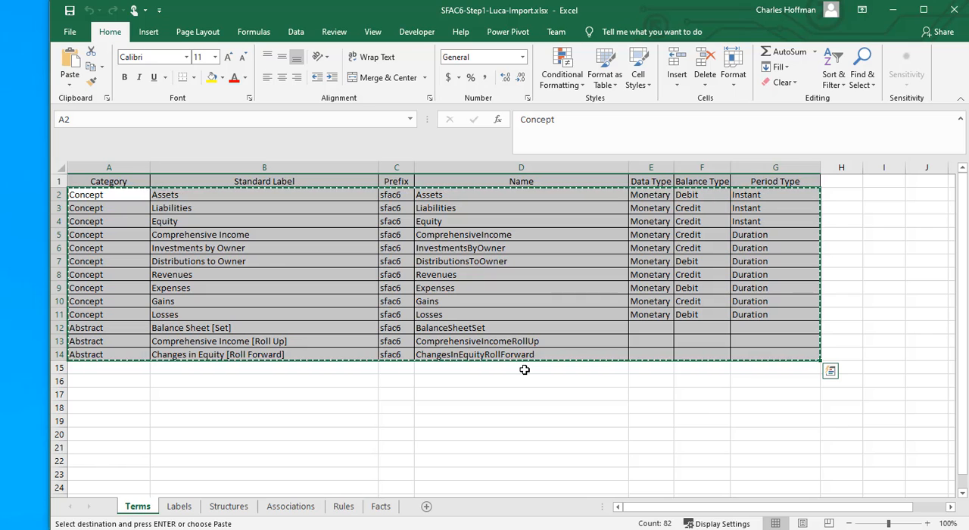
{"action": "key", "text": "alt+Tab"}
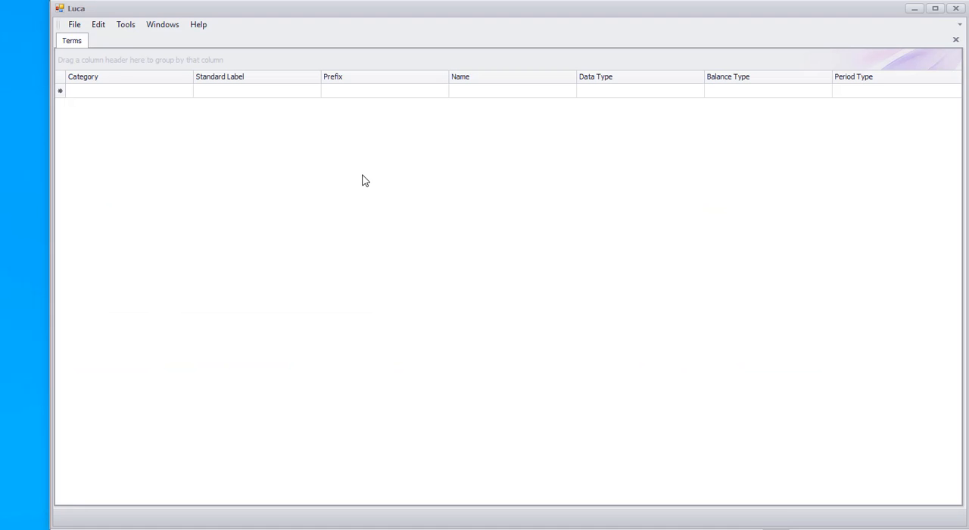
{"action": "left_click", "coordinate": [61, 91]}
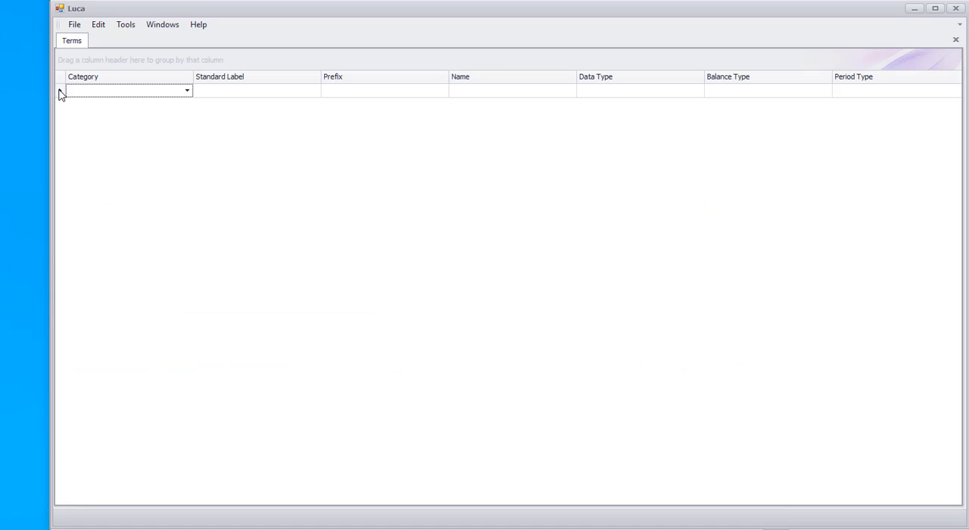
{"action": "key", "text": "ctrl+v"}
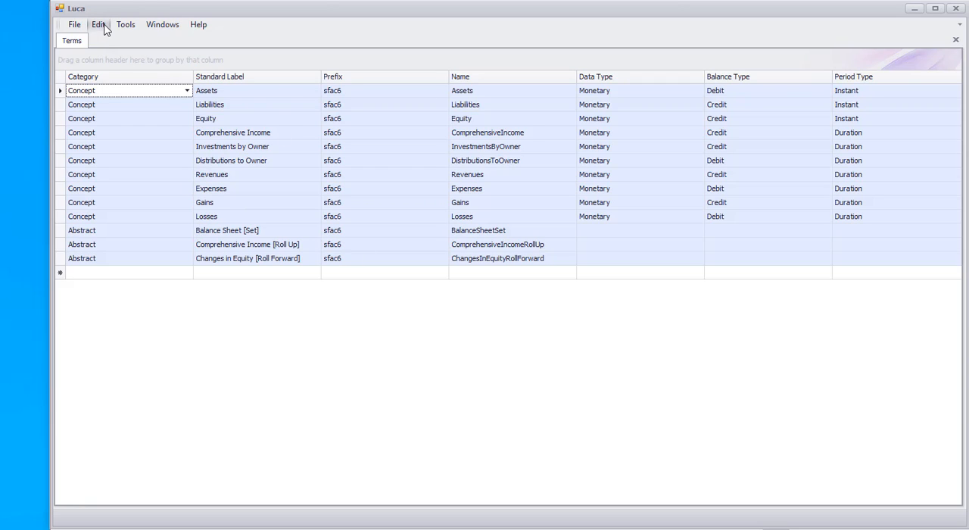
{"action": "left_click", "coordinate": [956, 39]}
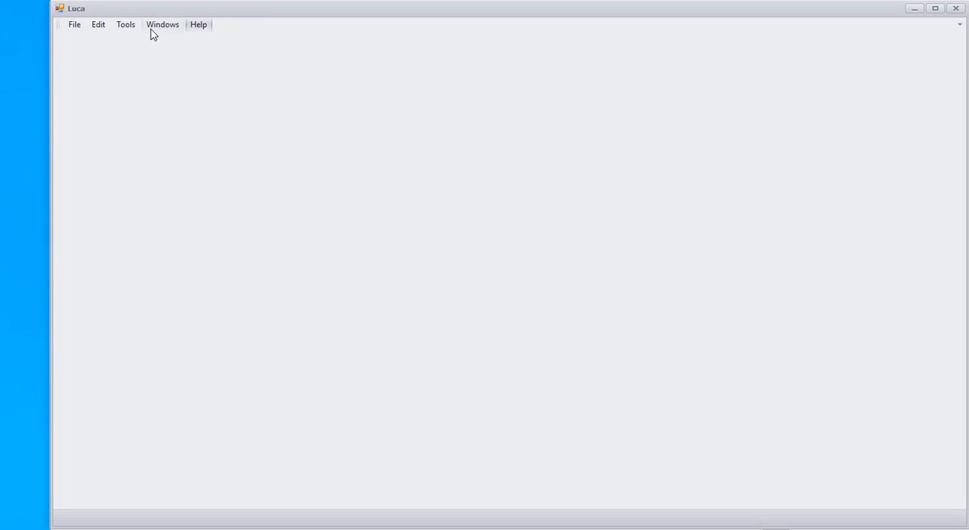
Step: Open Luca's Labels table and copy the label rows A2:D6 from the Labels sheet of the Excel workbook
{"action": "left_click", "coordinate": [97, 26]}
{"action": "left_click", "coordinate": [56, 79]}
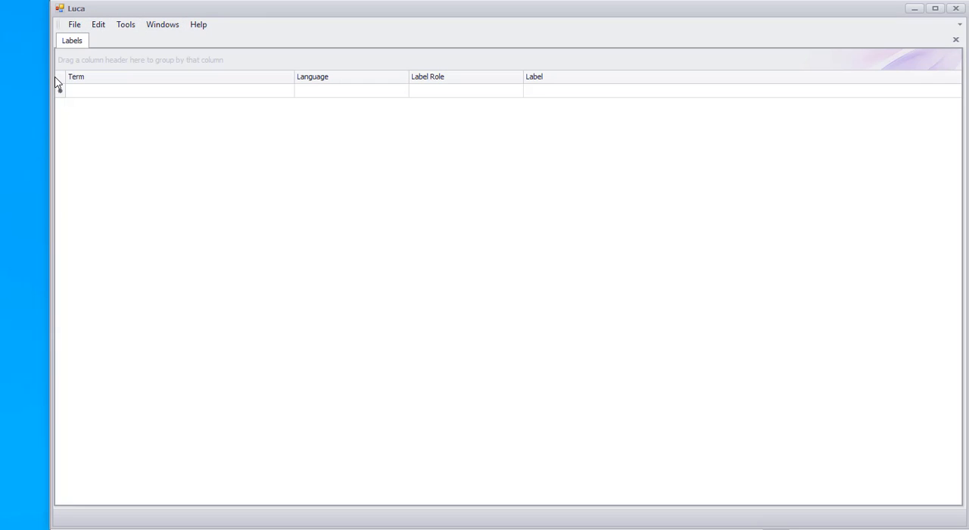
{"action": "key", "text": "alt+Tab"}
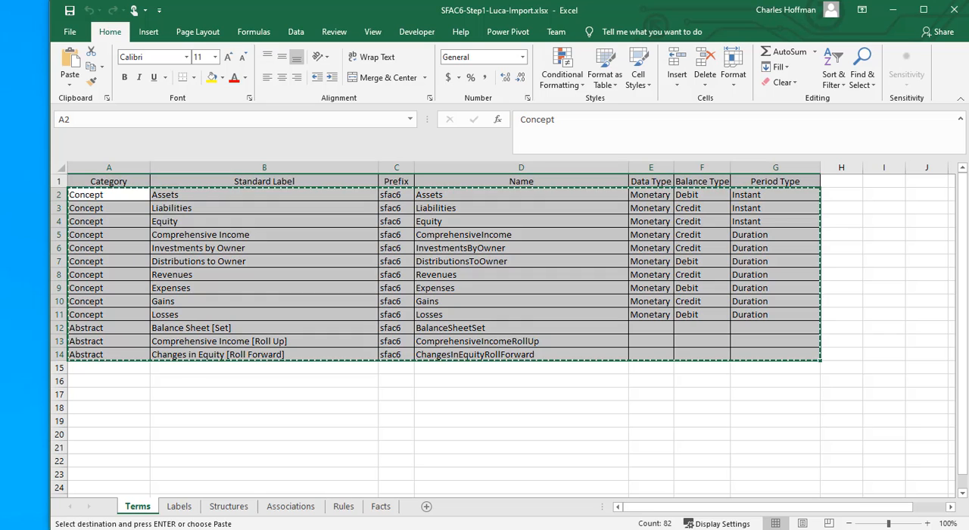
{"action": "left_click", "coordinate": [179, 506]}
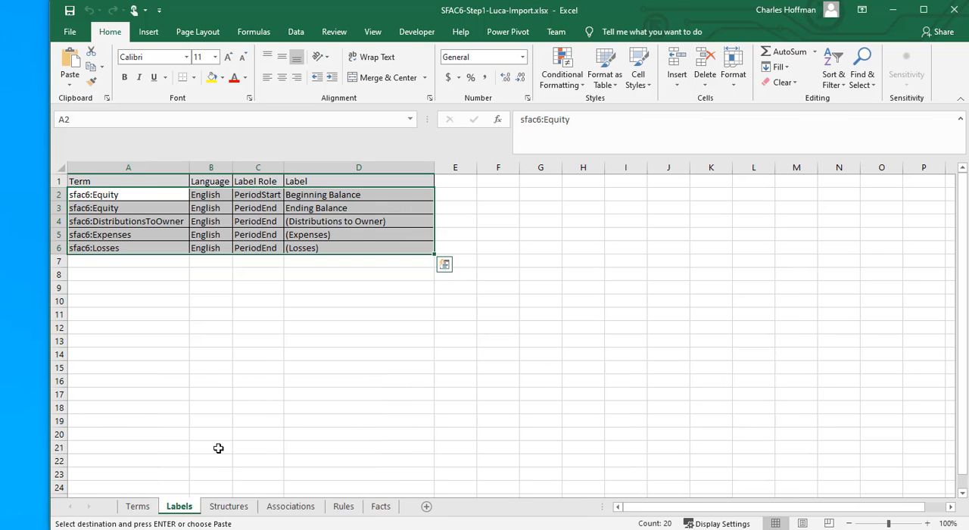
{"action": "left_click", "coordinate": [183, 327]}
{"action": "left_click", "coordinate": [154, 202]}
{"action": "left_click_drag", "start_coordinate": [154, 201], "coordinate": [365, 252]}
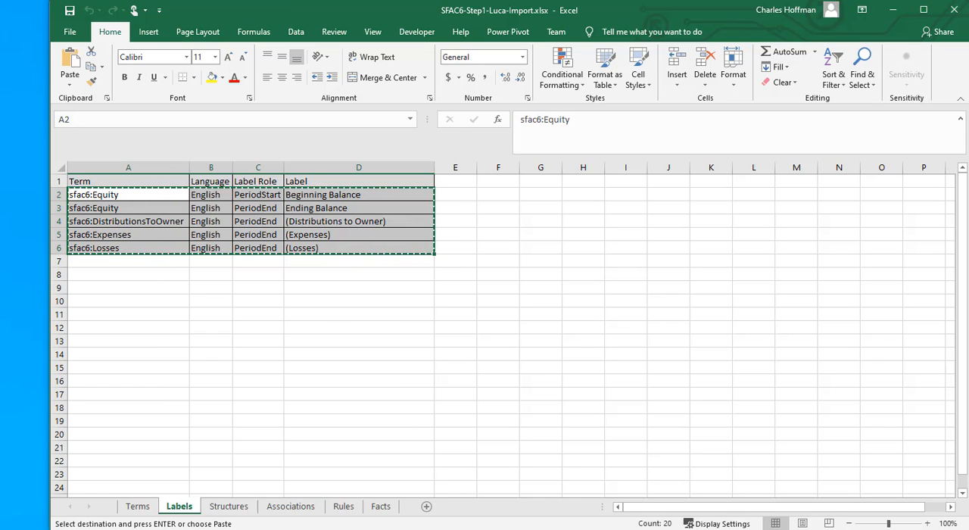
Step: Paste the copied label rows into the empty Labels table in Luca and close the table
{"action": "key", "text": "alt+Tab"}
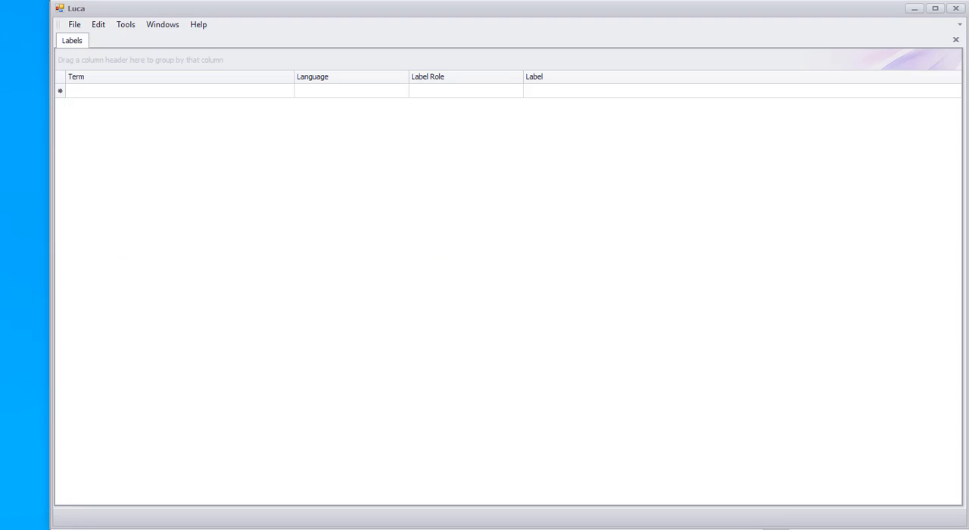
{"action": "left_click", "coordinate": [64, 93]}
{"action": "key", "text": "ctrl+v"}
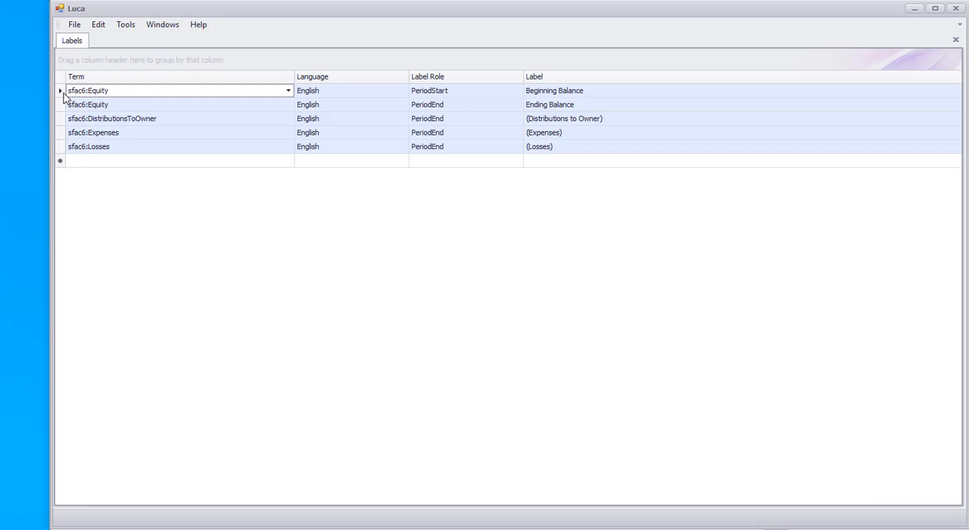
{"action": "left_click", "coordinate": [955, 40]}
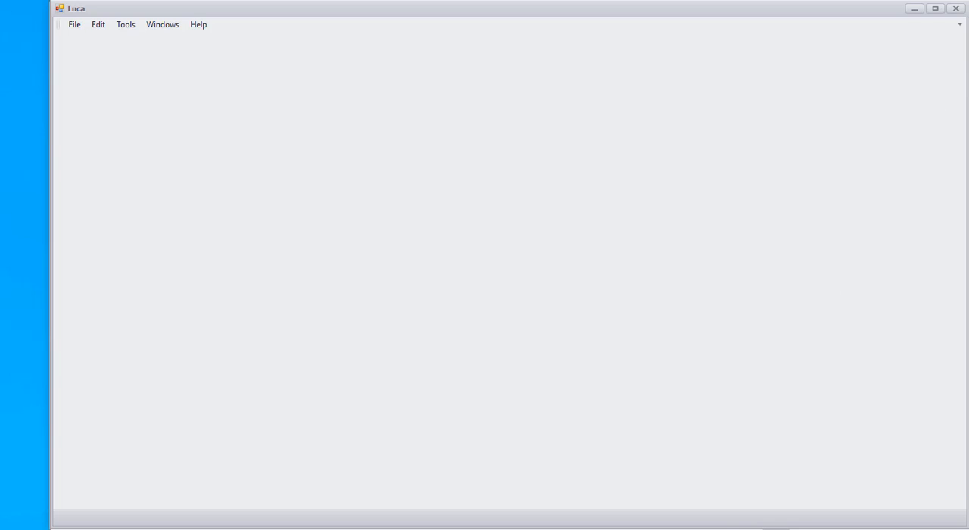
Step: Copy the structure rows A2:C4 from the Excel workbook's Structures sheet into Luca's empty Structures table and close that table
{"action": "key", "text": "alt+Tab"}
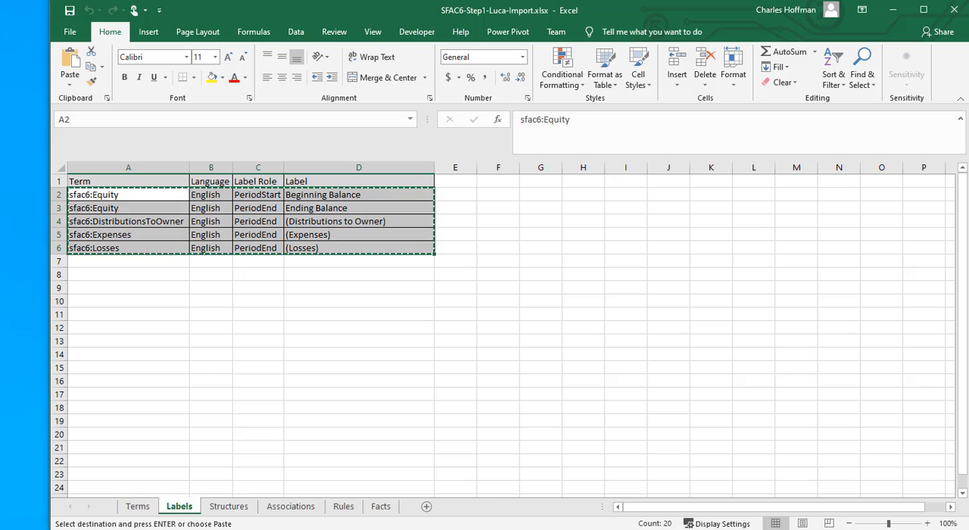
{"action": "left_click", "coordinate": [228, 506]}
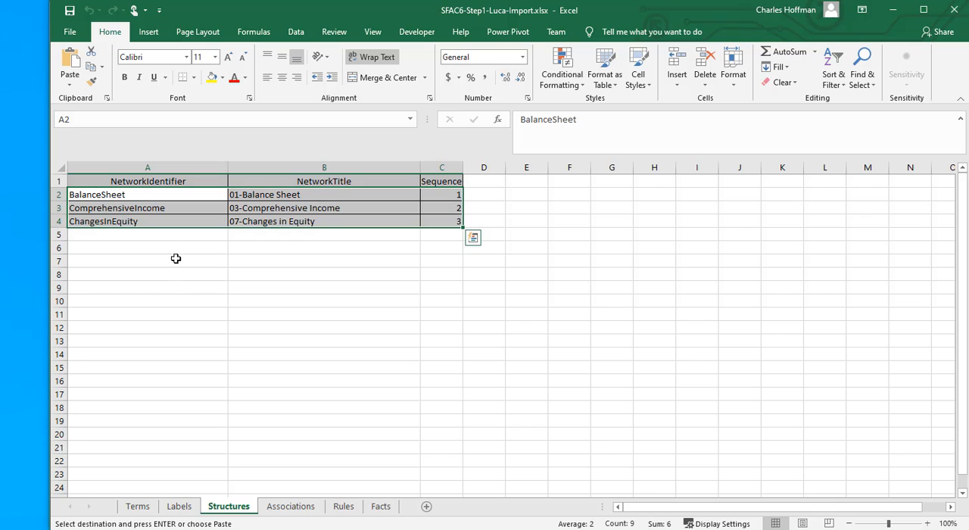
{"action": "key", "text": "ctrl+c"}
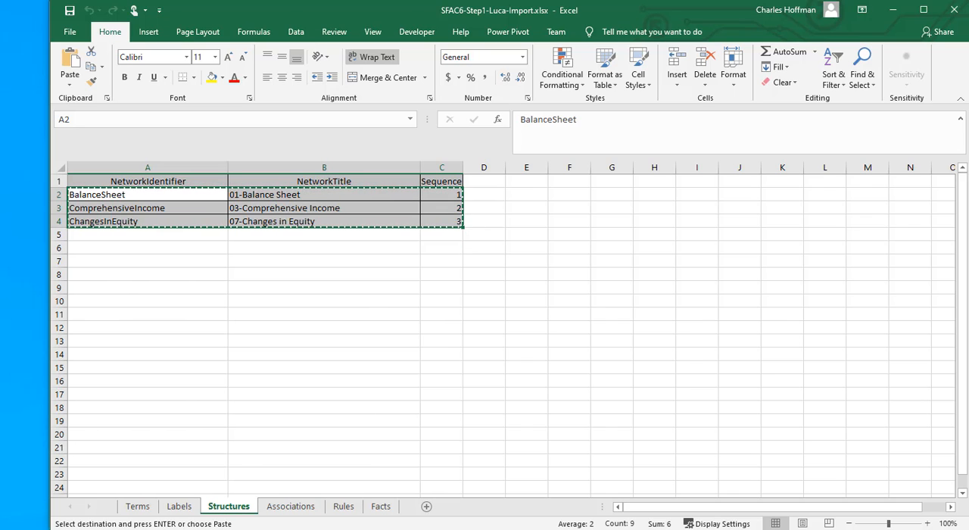
{"action": "key", "text": "alt+Tab"}
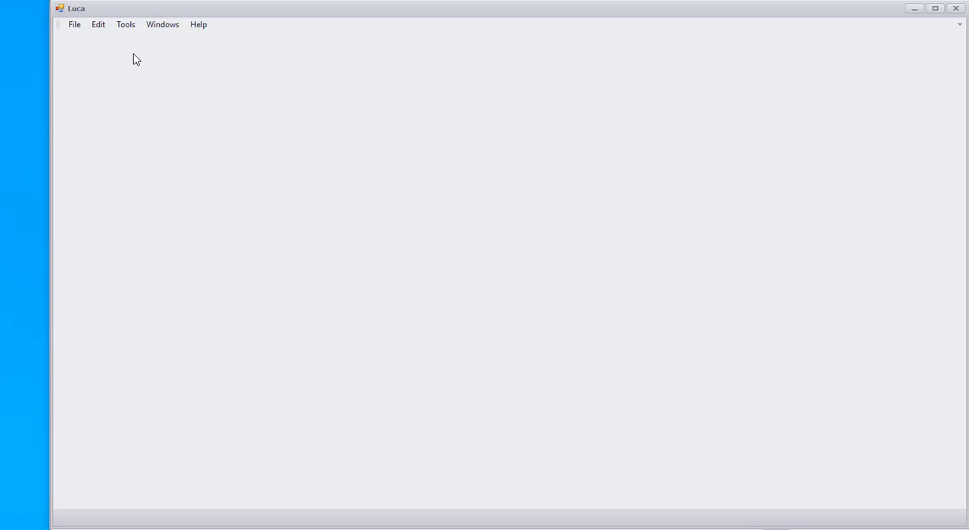
{"action": "left_click", "coordinate": [101, 25]}
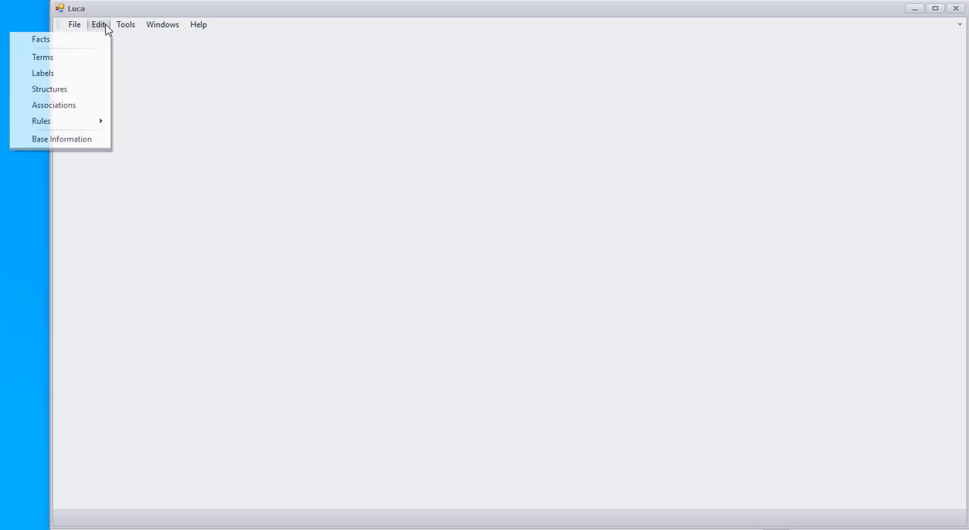
{"action": "left_click", "coordinate": [58, 91]}
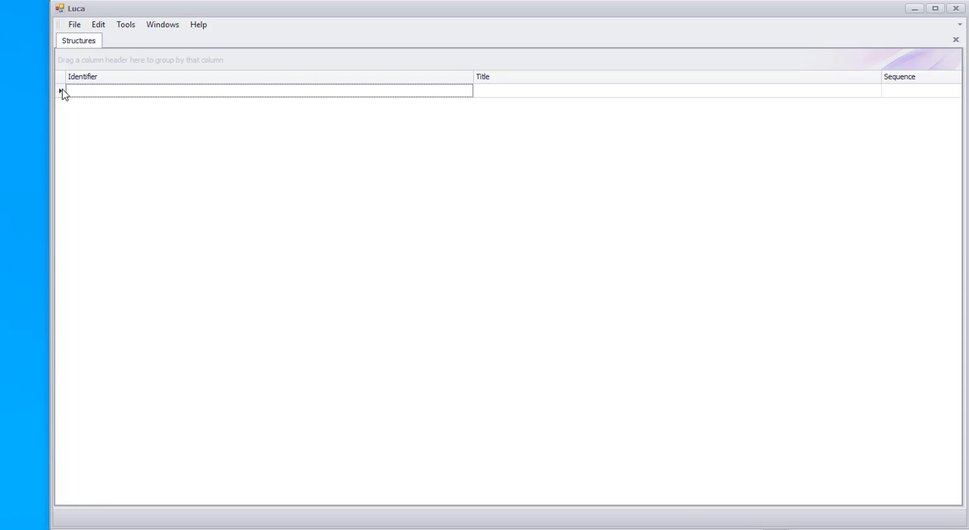
{"action": "key", "text": "ctrl+v"}
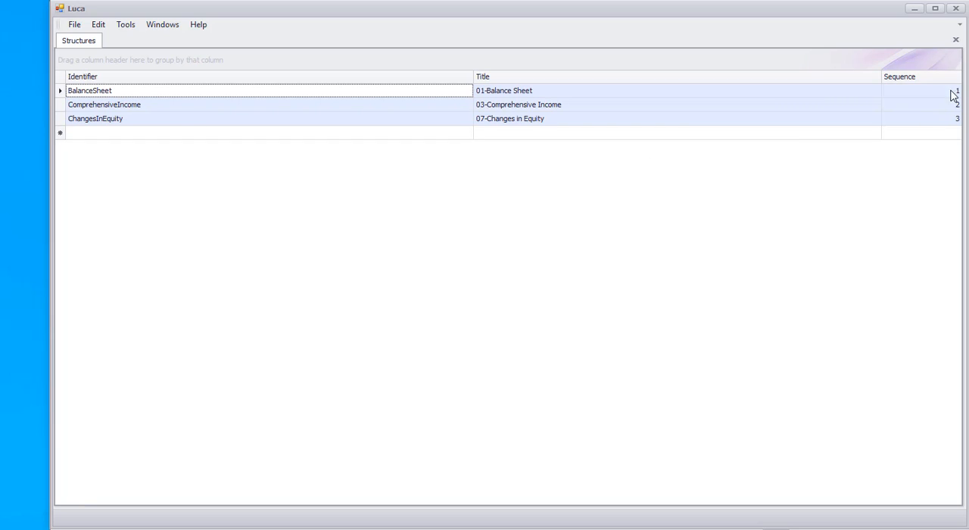
{"action": "left_click", "coordinate": [956, 40]}
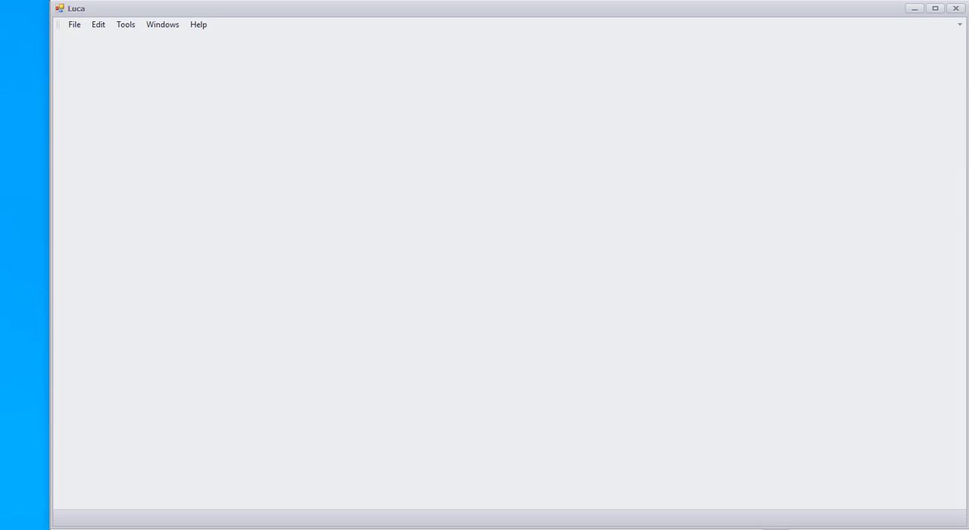
Step: Copy the association rows 2 to 18 from the Excel workbook's Associations sheet into Luca's Associations table and close that table
{"action": "key", "text": "alt+Tab"}
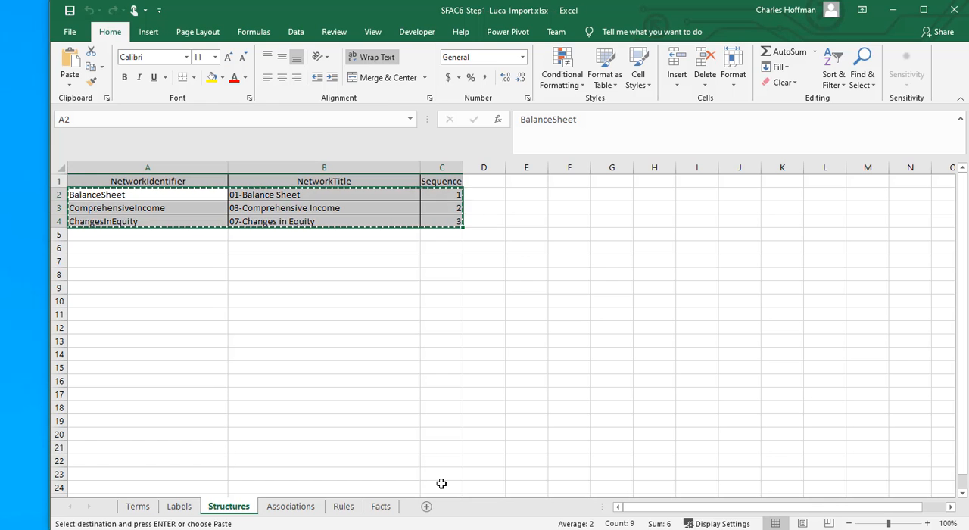
{"action": "left_click", "coordinate": [288, 511]}
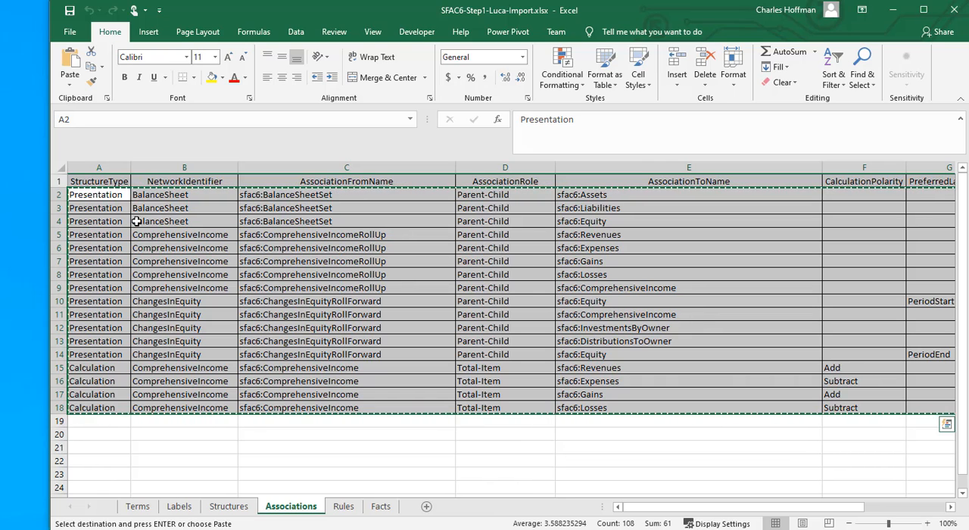
{"action": "key", "text": "alt+Tab"}
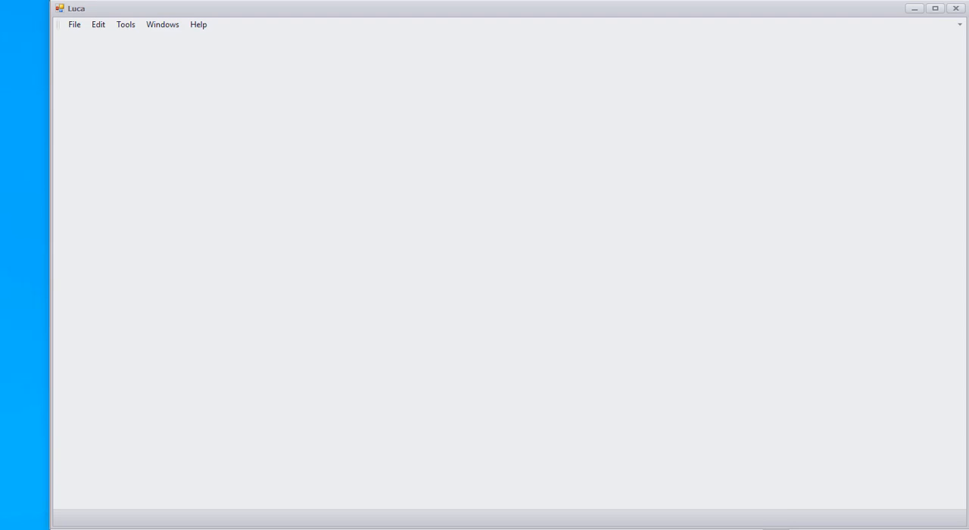
{"action": "left_click", "coordinate": [99, 25]}
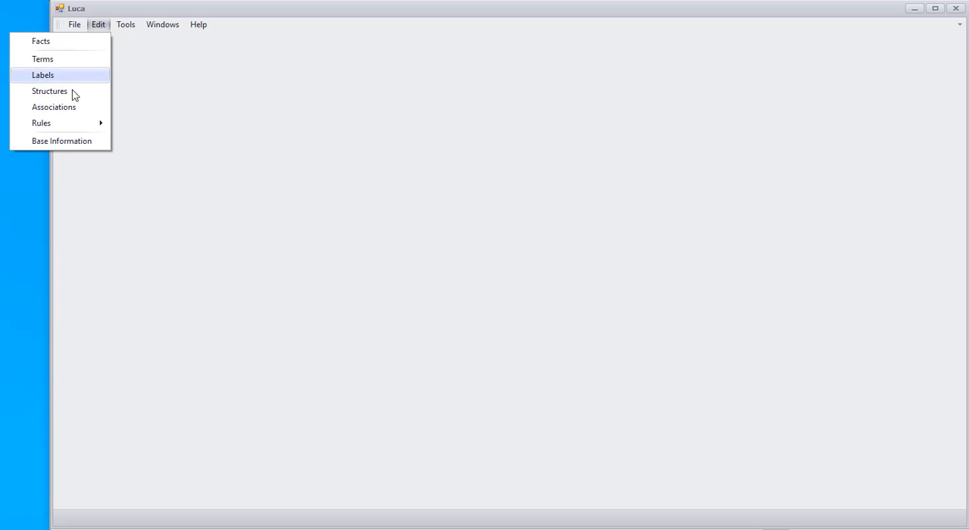
{"action": "left_click", "coordinate": [57, 109]}
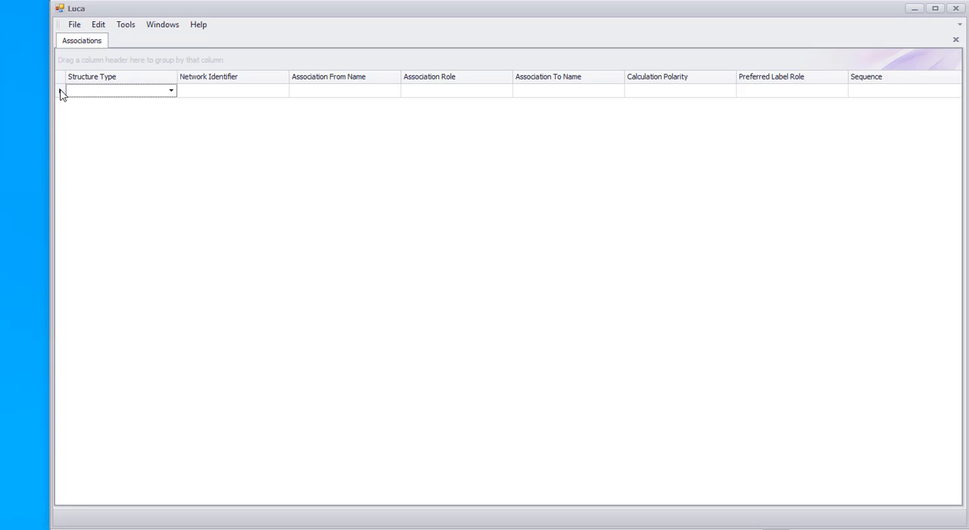
{"action": "key", "text": "ctrl+v"}
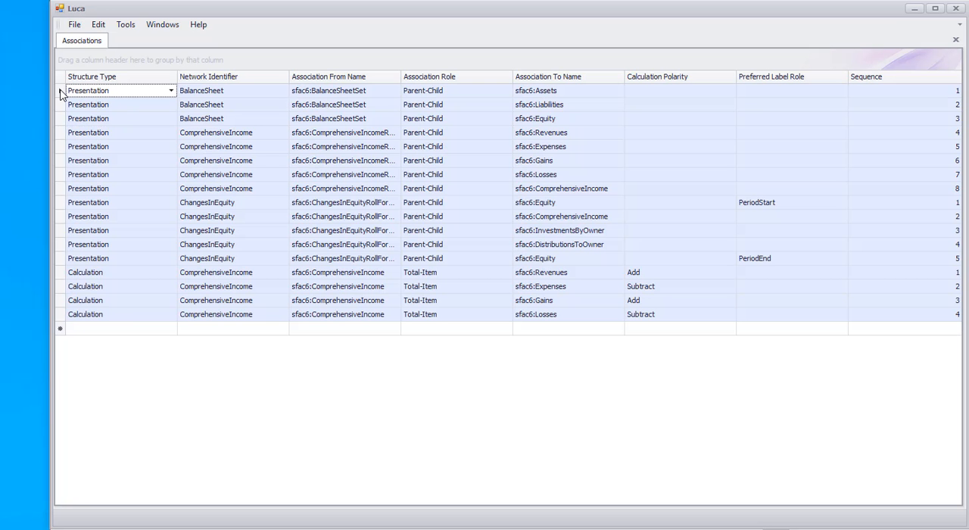
{"action": "left_click", "coordinate": [956, 40]}
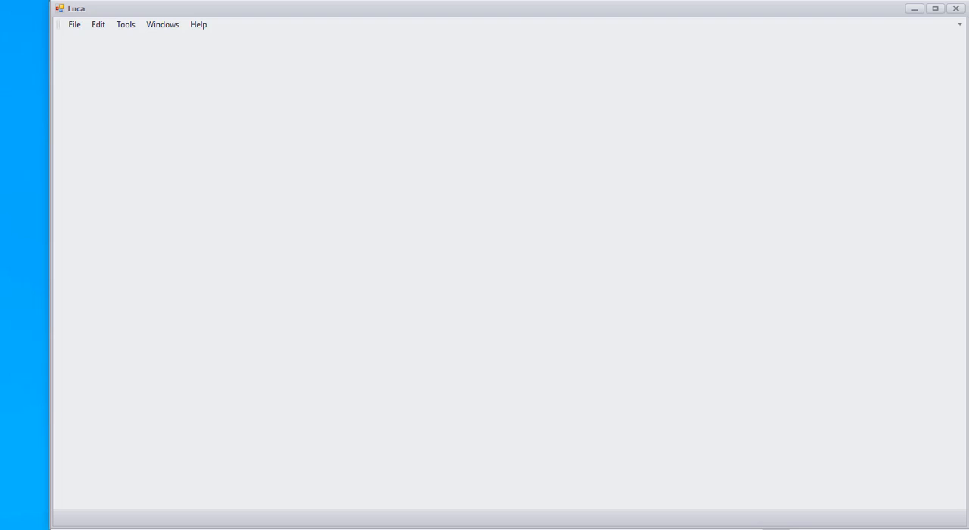
Step: Switch to the Excel workbook and copy the rule rows A2:F4 from the Rules sheet
{"action": "key", "text": "alt+Tab"}
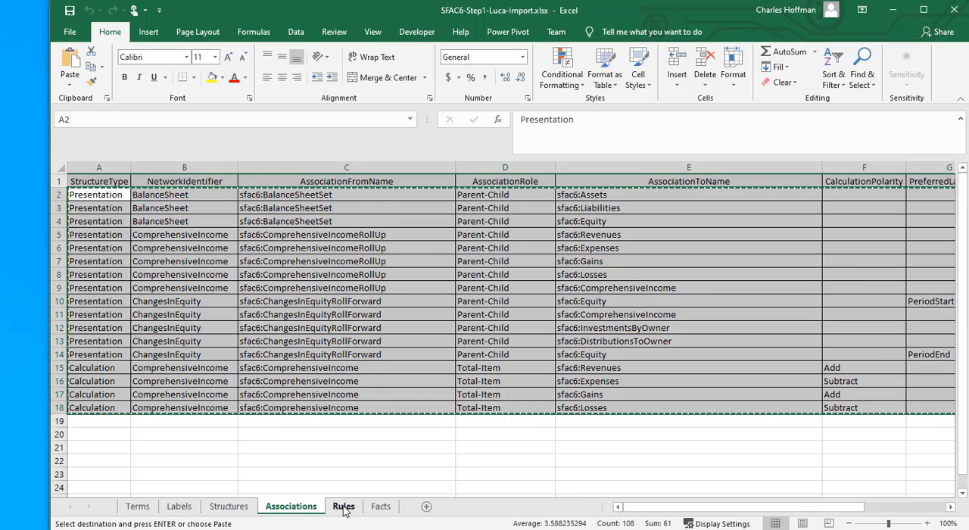
{"action": "left_click", "coordinate": [344, 509]}
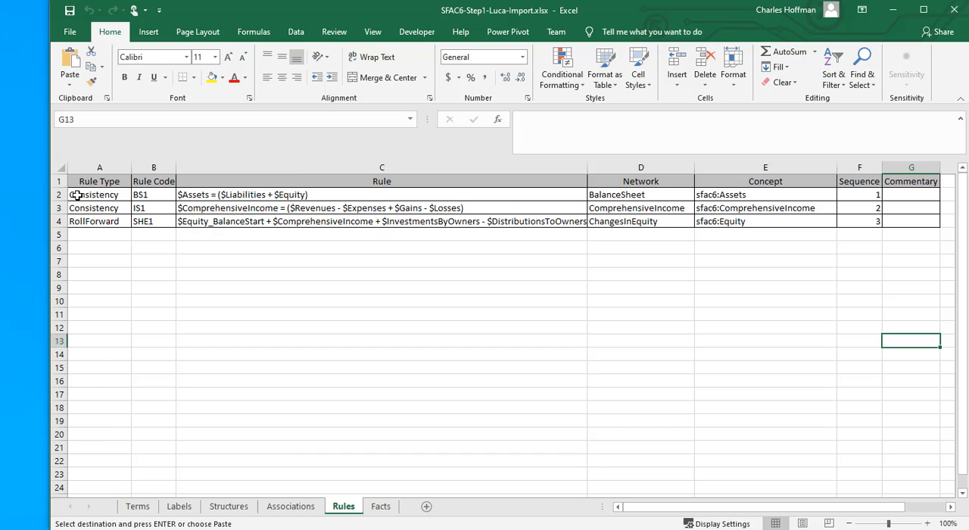
{"action": "left_click_drag", "start_coordinate": [78, 195], "coordinate": [851, 220]}
{"action": "key", "text": "ctrl+c"}
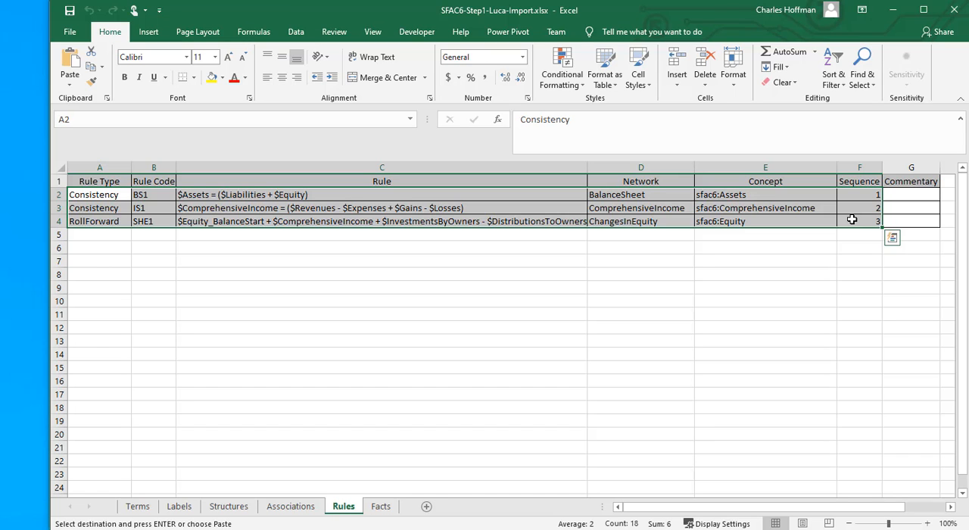
{"action": "key", "text": "ctrl+c"}
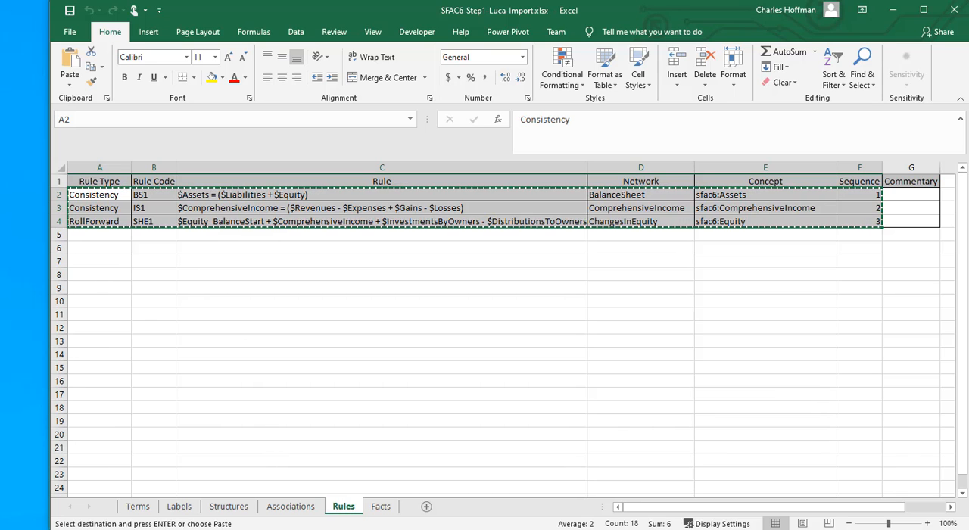
Step: Open the Rules table in Luca and paste the copied rule rows into its empty first row
{"action": "key", "text": "alt+Tab"}
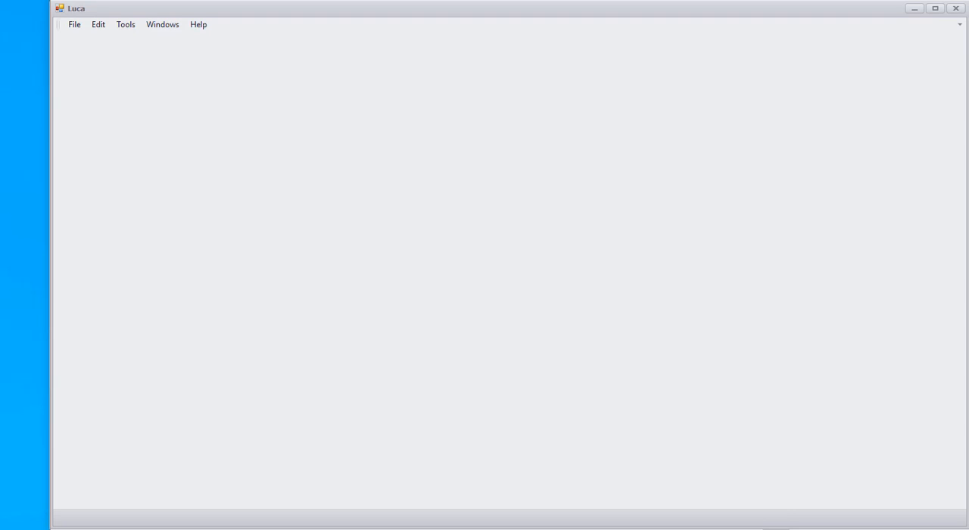
{"action": "left_click", "coordinate": [102, 26]}
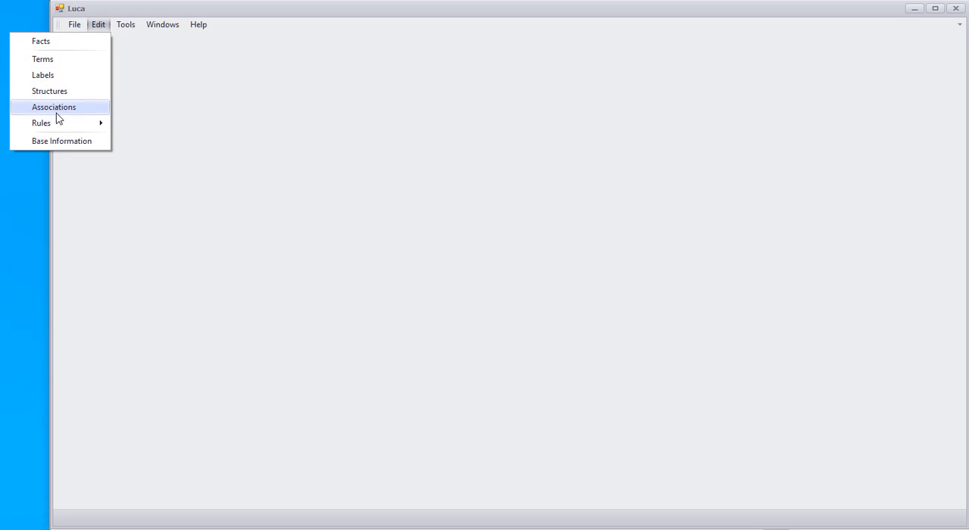
{"action": "mouse_move", "coordinate": [54, 125]}
{"action": "left_click", "coordinate": [144, 126]}
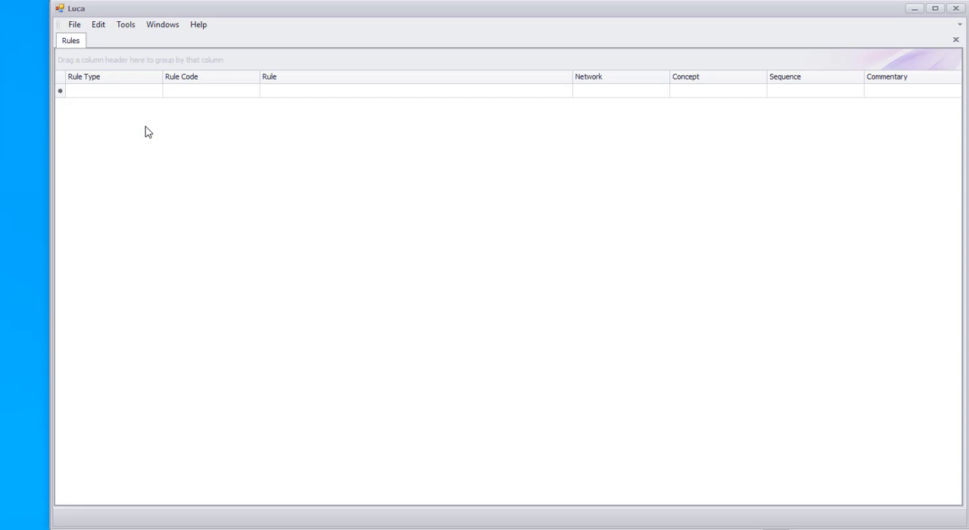
{"action": "left_click", "coordinate": [62, 90]}
{"action": "key", "text": "alt+Tab"}
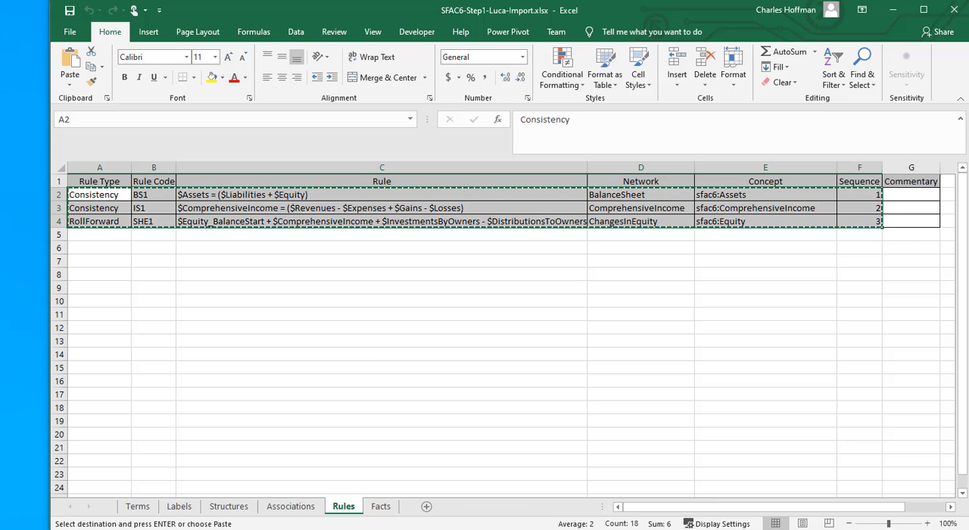
{"action": "key", "text": "alt+Tab"}
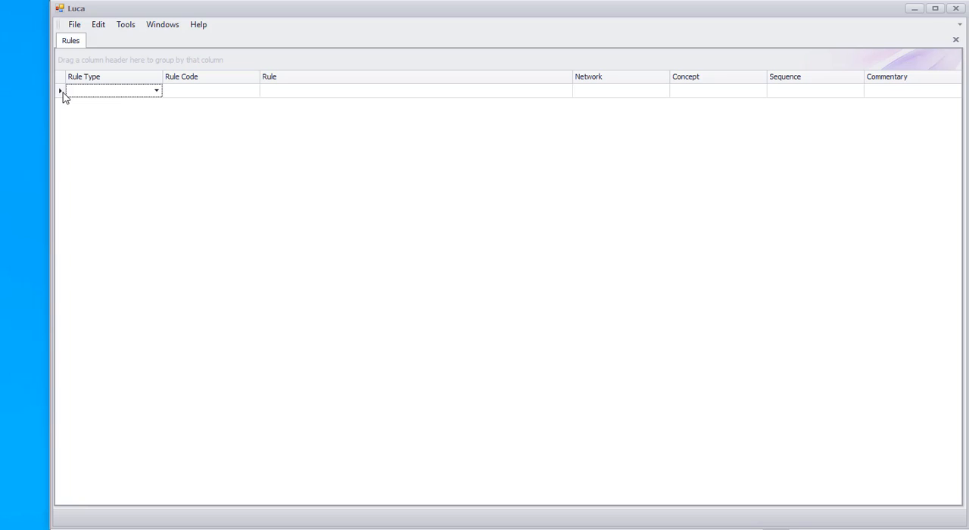
{"action": "key", "text": "ctrl+v"}
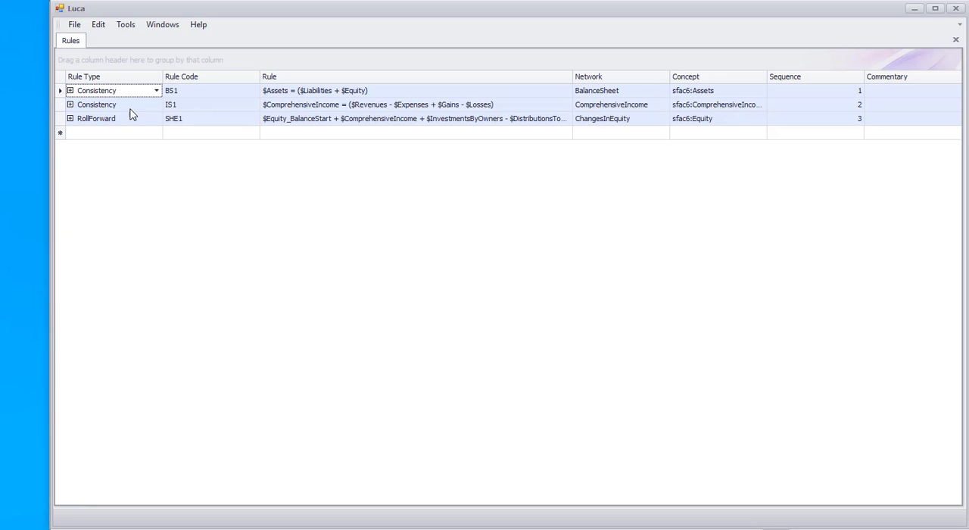
Step: Add the variables sfac6:Assets, sfac6:Liabilities and sfac6:Equity to the BS1 consistency rule
{"action": "left_click", "coordinate": [70, 91]}
{"action": "left_click", "coordinate": [109, 118]}
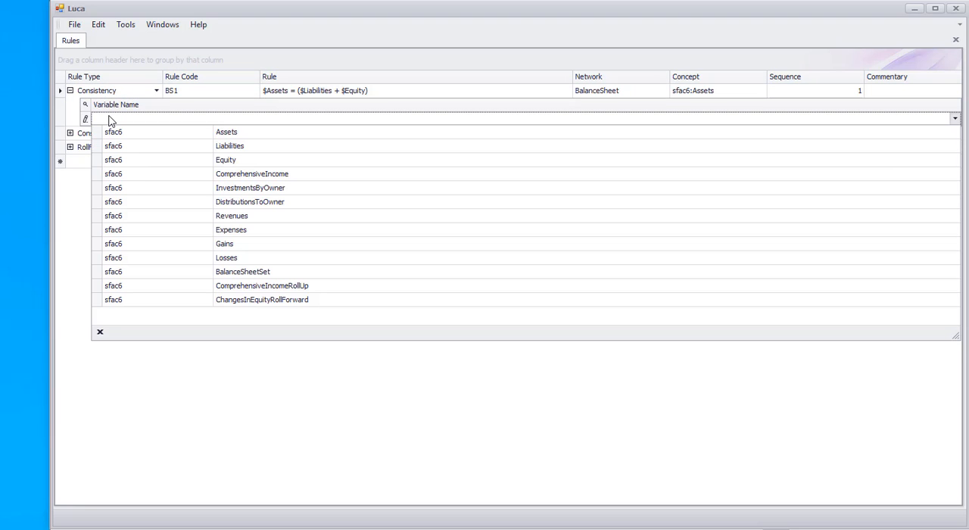
{"action": "left_click", "coordinate": [221, 135]}
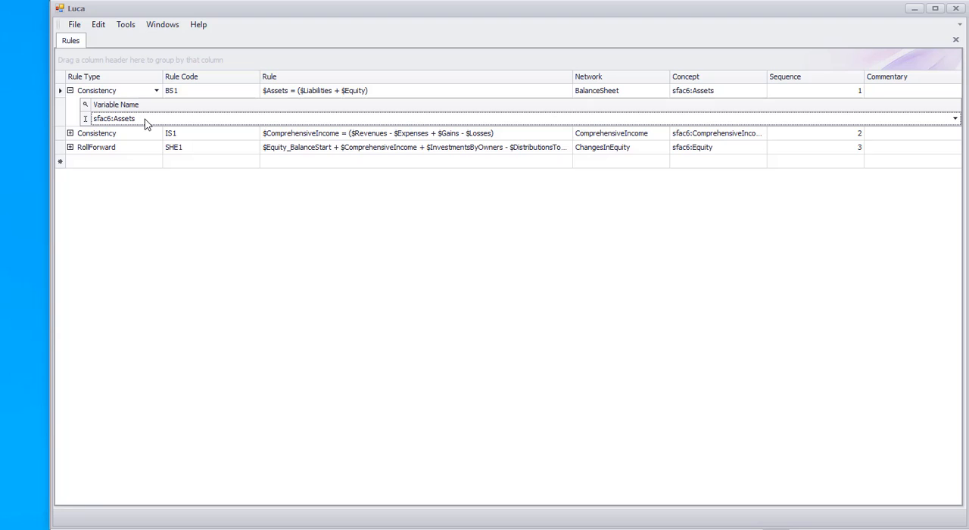
{"action": "key", "text": "Return"}
{"action": "left_click", "coordinate": [114, 132]}
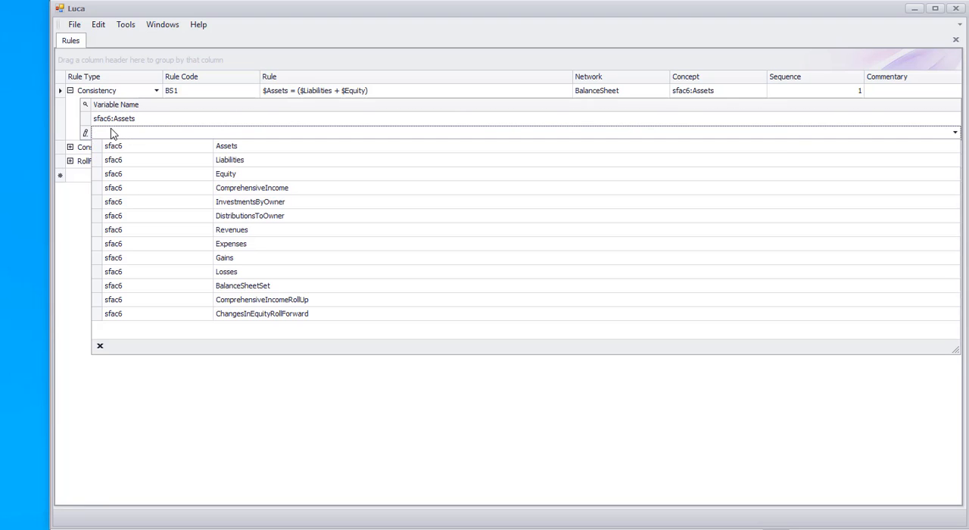
{"action": "left_click", "coordinate": [231, 162]}
{"action": "key", "text": "Return"}
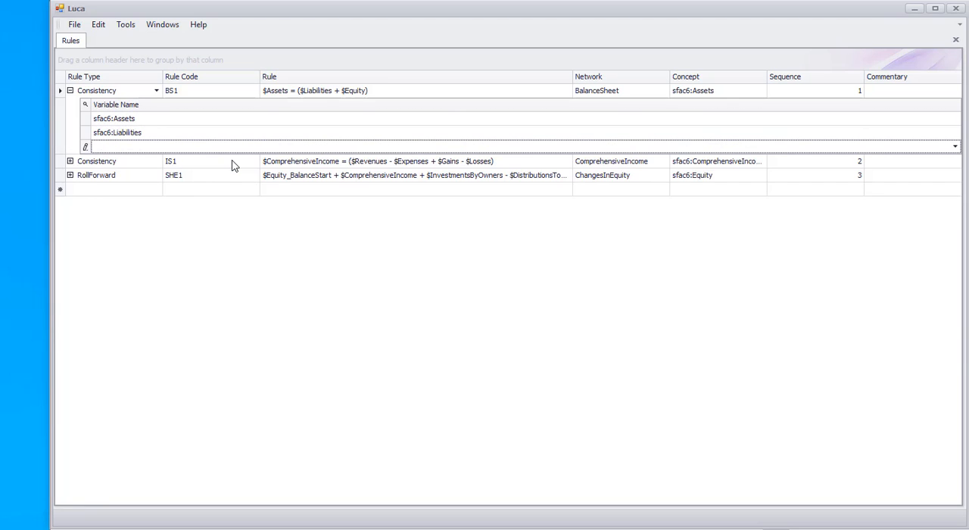
{"action": "left_click", "coordinate": [138, 150]}
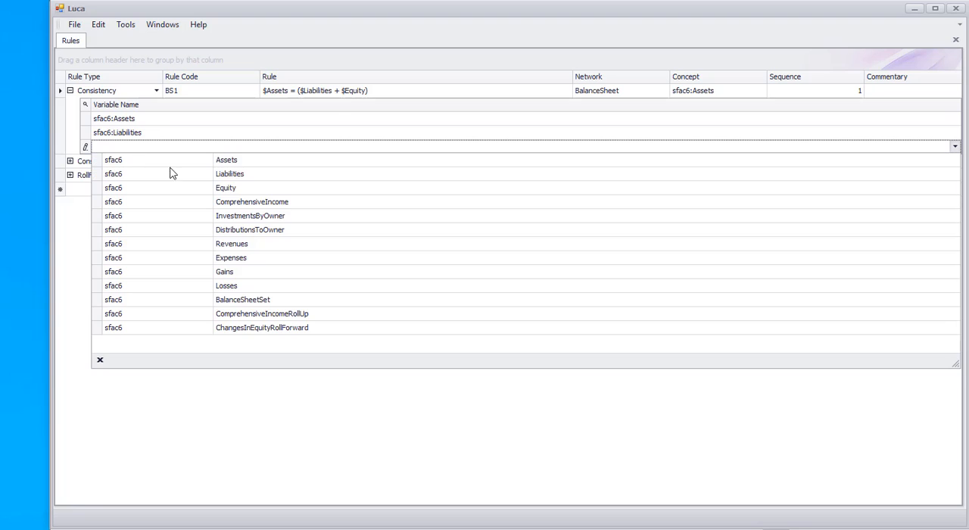
{"action": "left_click", "coordinate": [226, 189]}
{"action": "key", "text": "Return"}
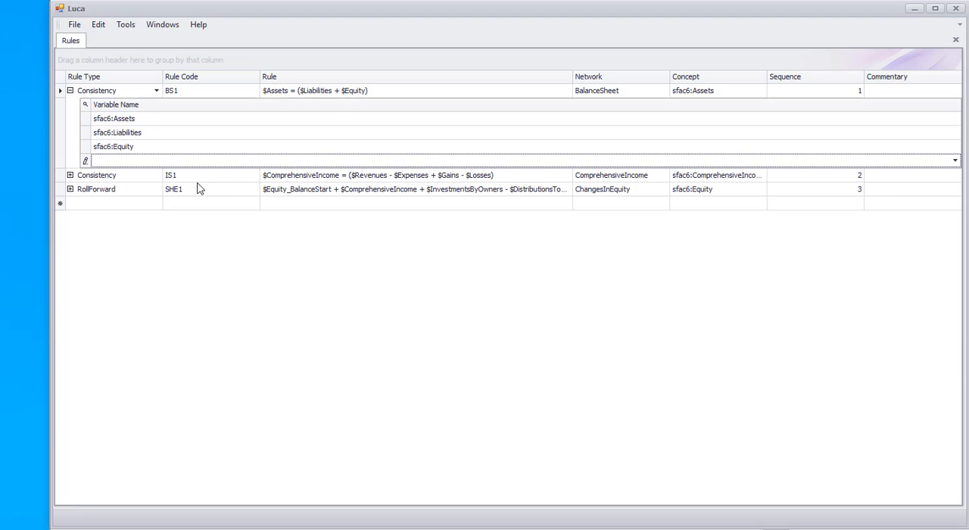
Step: Add the variables sfac6:ComprehensiveIncome and sfac6:Revenues to the IS1 consistency rule
{"action": "left_click", "coordinate": [97, 179]}
{"action": "left_click", "coordinate": [70, 175]}
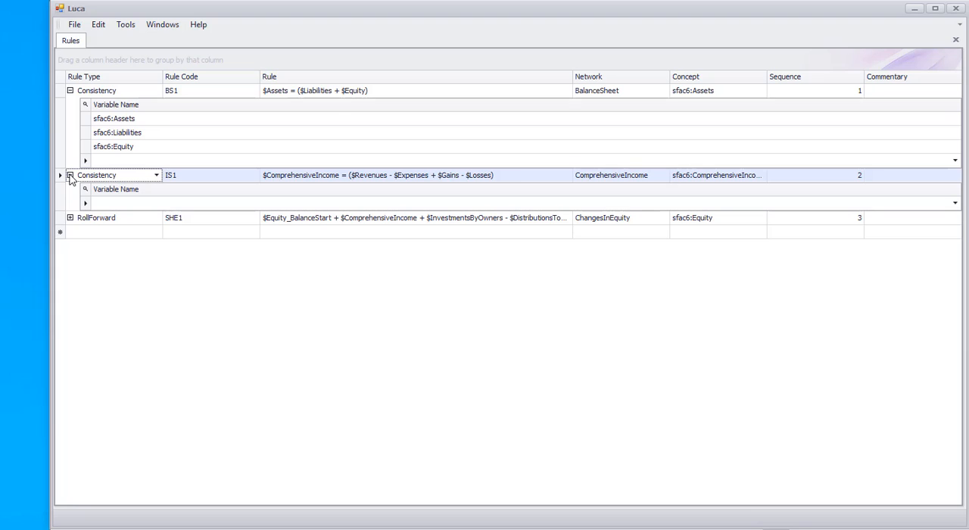
{"action": "left_click", "coordinate": [101, 205]}
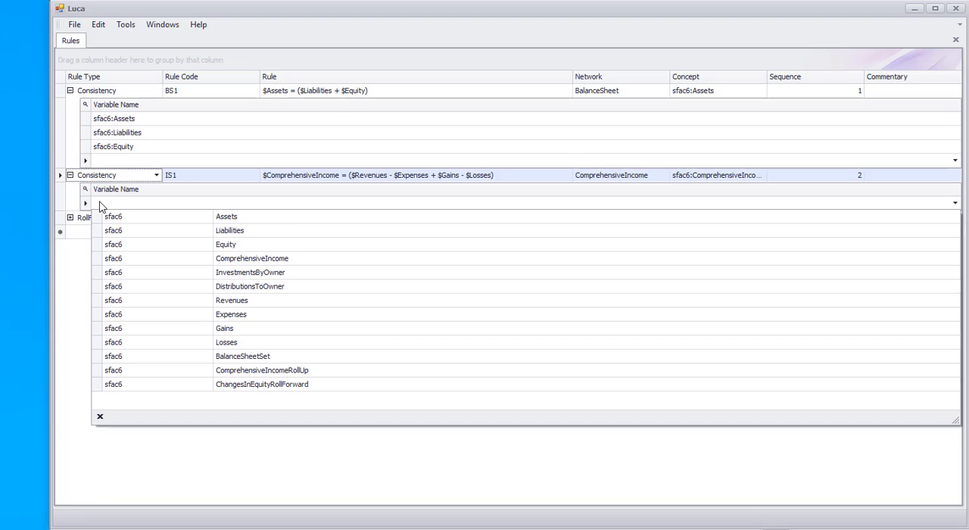
{"action": "left_click", "coordinate": [278, 259]}
{"action": "key", "text": "Return"}
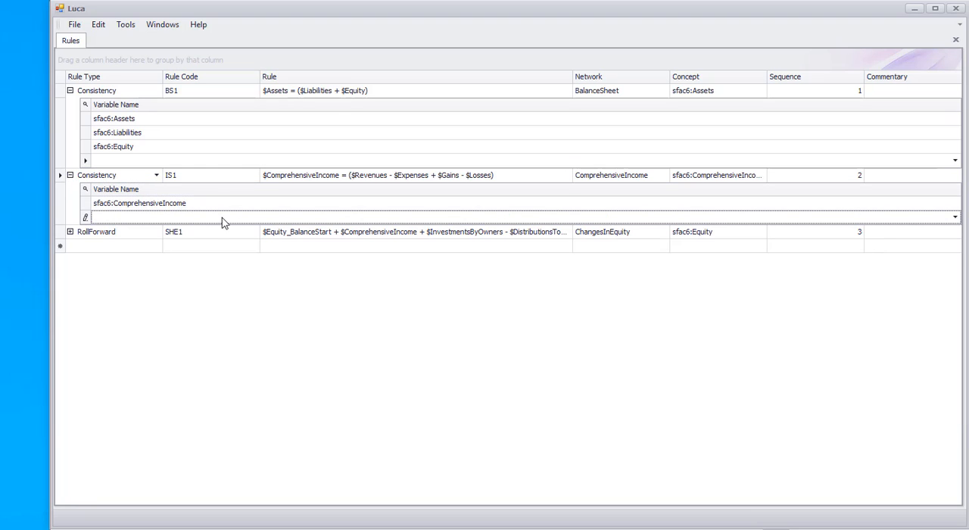
{"action": "left_click", "coordinate": [209, 219]}
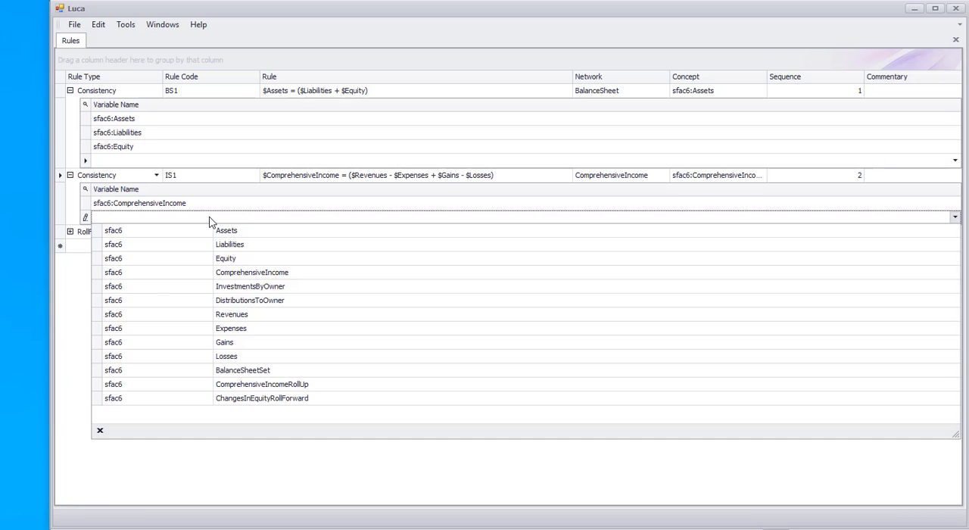
{"action": "left_click", "coordinate": [243, 316]}
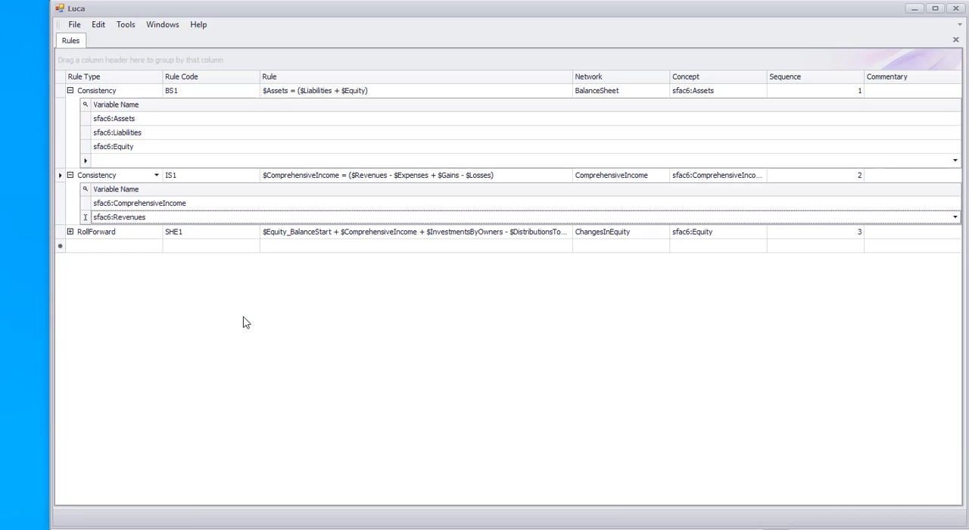
{"action": "key", "text": "Return"}
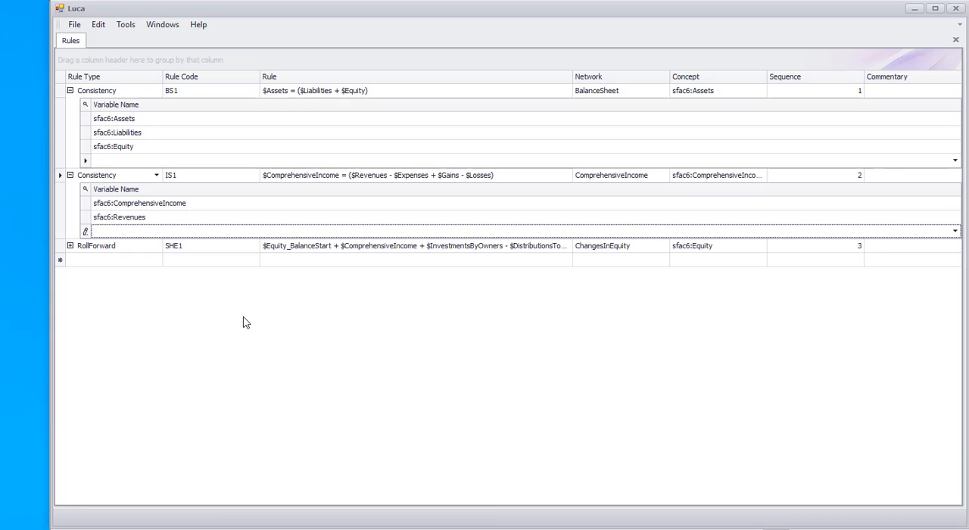
Step: Add the variables sfac6:Expenses, sfac6:Gains and sfac6:Losses to the IS1 consistency rule
{"action": "left_click", "coordinate": [127, 231]}
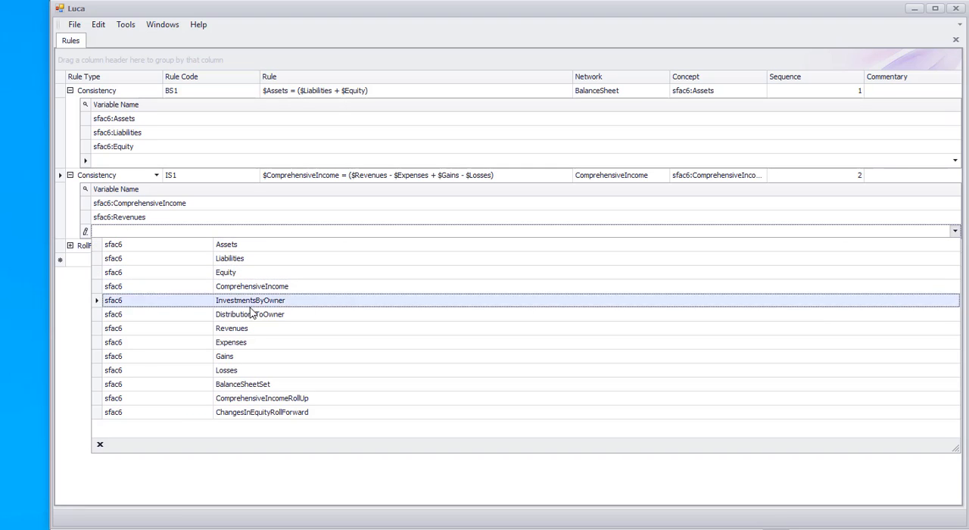
{"action": "left_click", "coordinate": [242, 345]}
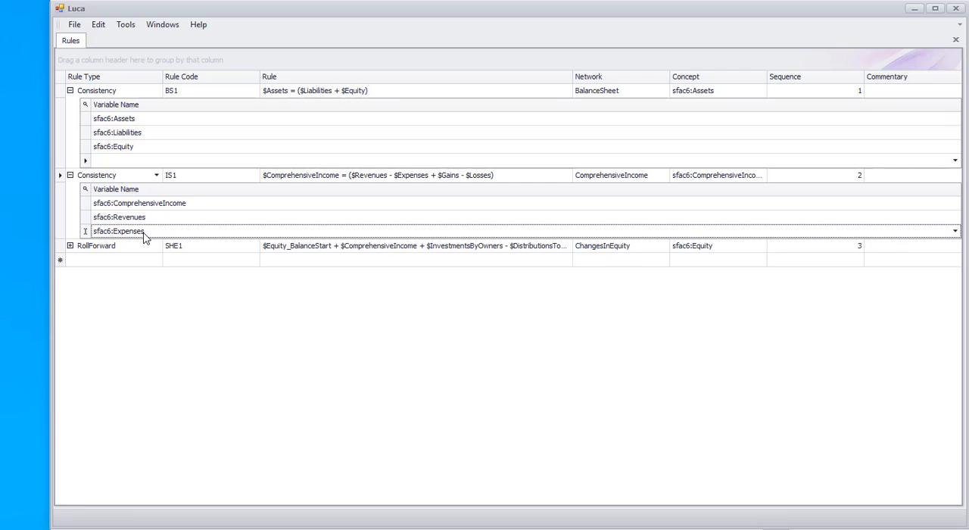
{"action": "key", "text": "Return"}
{"action": "left_click", "coordinate": [128, 247]}
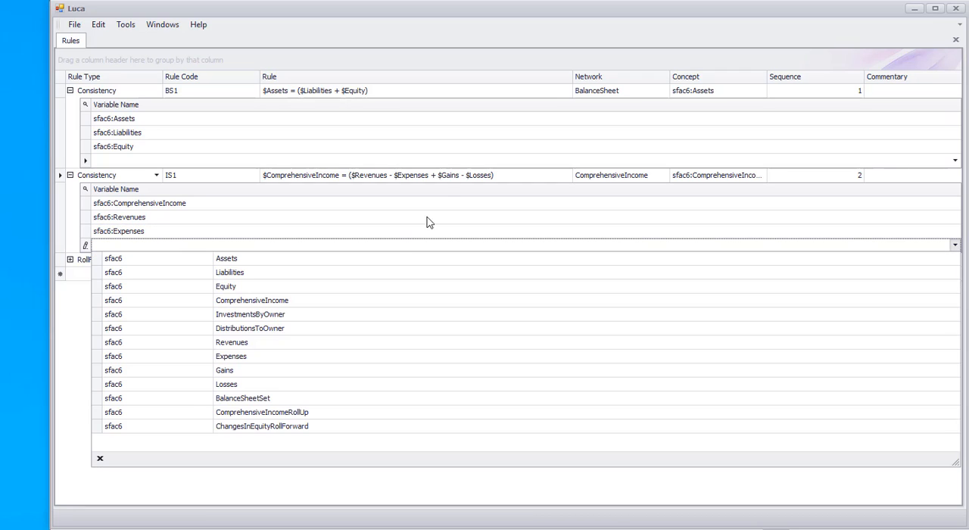
{"action": "left_click", "coordinate": [242, 373]}
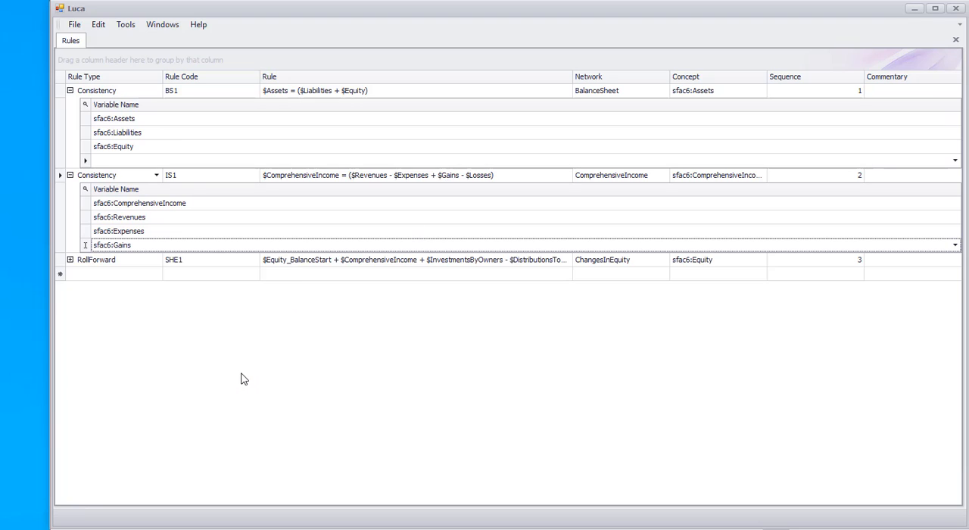
{"action": "key", "text": "Return"}
{"action": "left_click", "coordinate": [148, 259]}
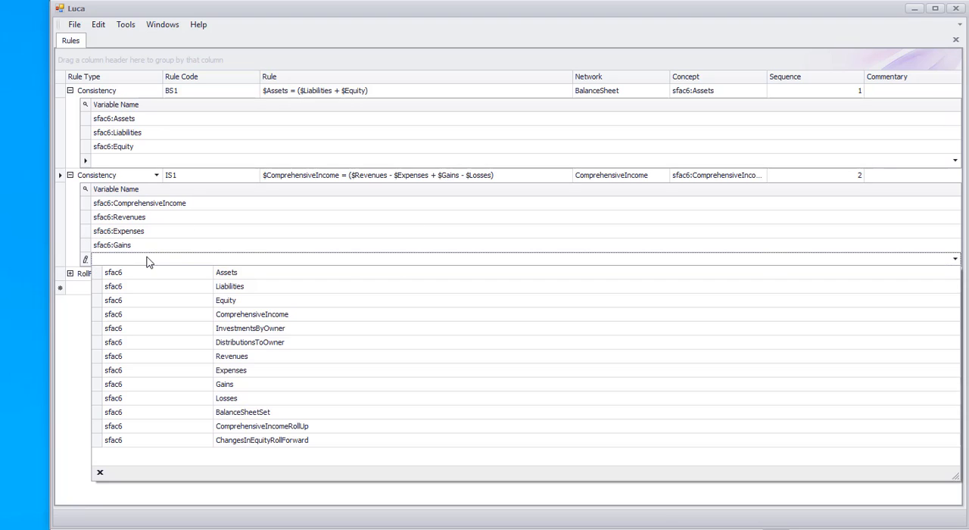
{"action": "left_click", "coordinate": [236, 398]}
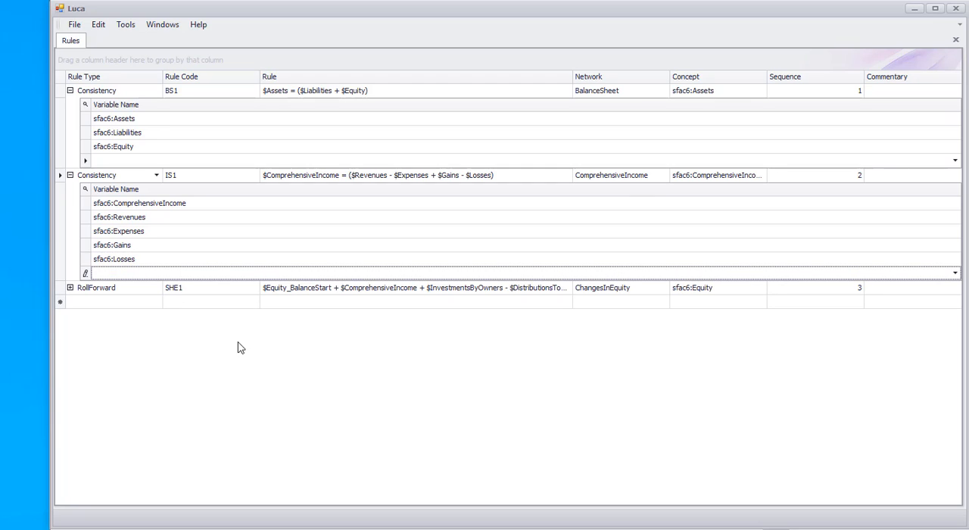
Step: Add sfac6:Equity, sfac6:ComprehensiveIncome, sfac6:InvestmentsByOwner and sfac6:DistributionsToOwner as variables of the SHE1 roll forward rule and close the Rules table
{"action": "left_click", "coordinate": [70, 288]}
{"action": "left_click", "coordinate": [100, 315]}
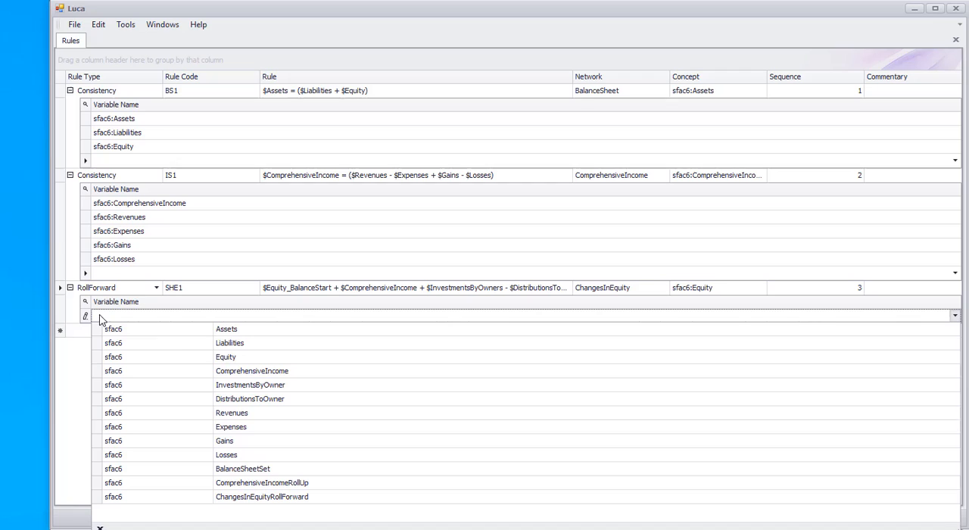
{"action": "left_click", "coordinate": [235, 364]}
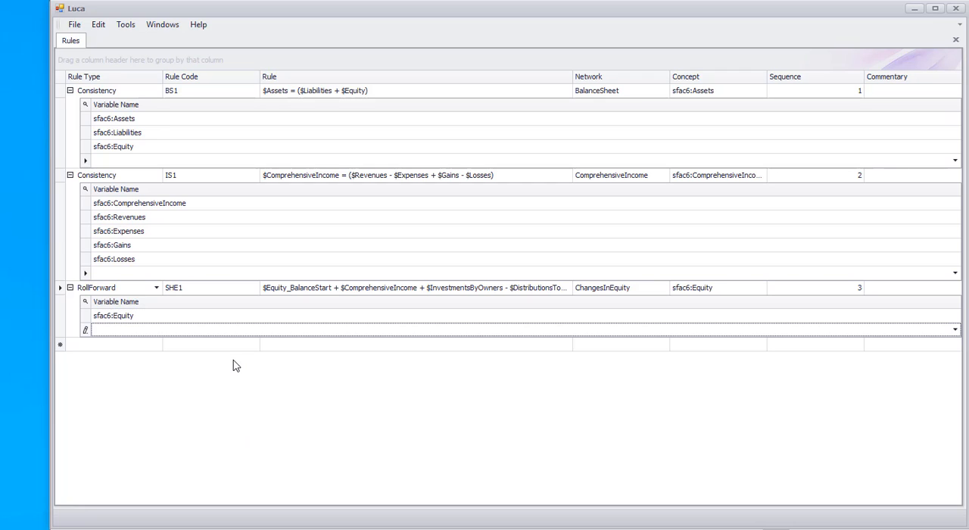
{"action": "left_click", "coordinate": [114, 330]}
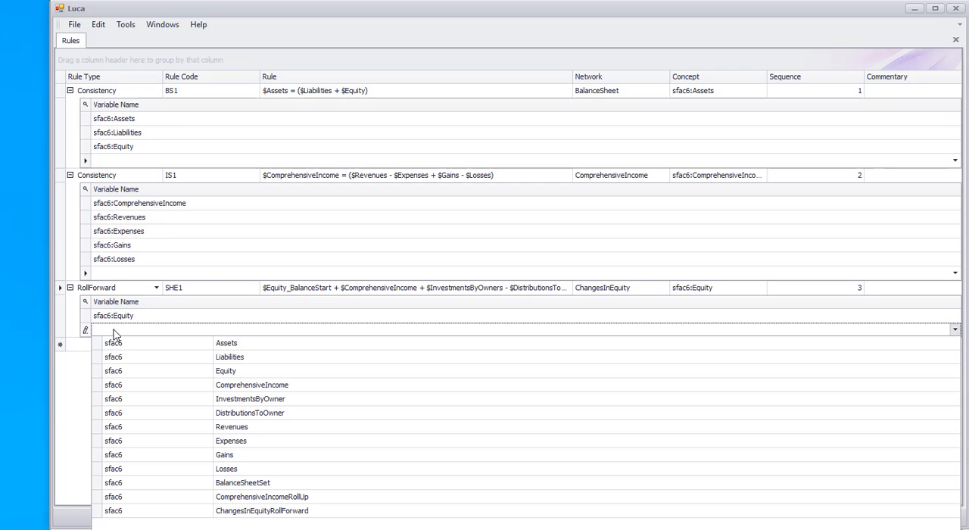
{"action": "left_click", "coordinate": [227, 385]}
{"action": "left_click", "coordinate": [167, 344]}
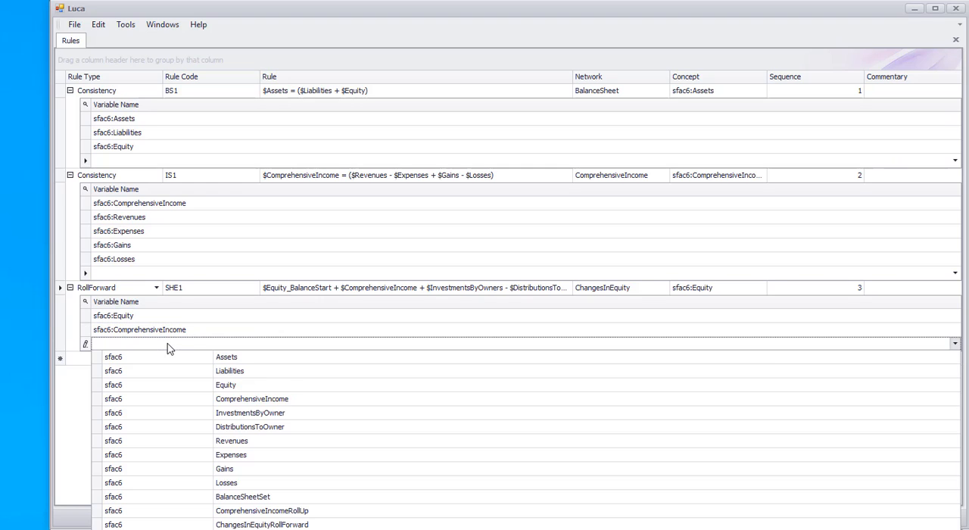
{"action": "left_click", "coordinate": [227, 411]}
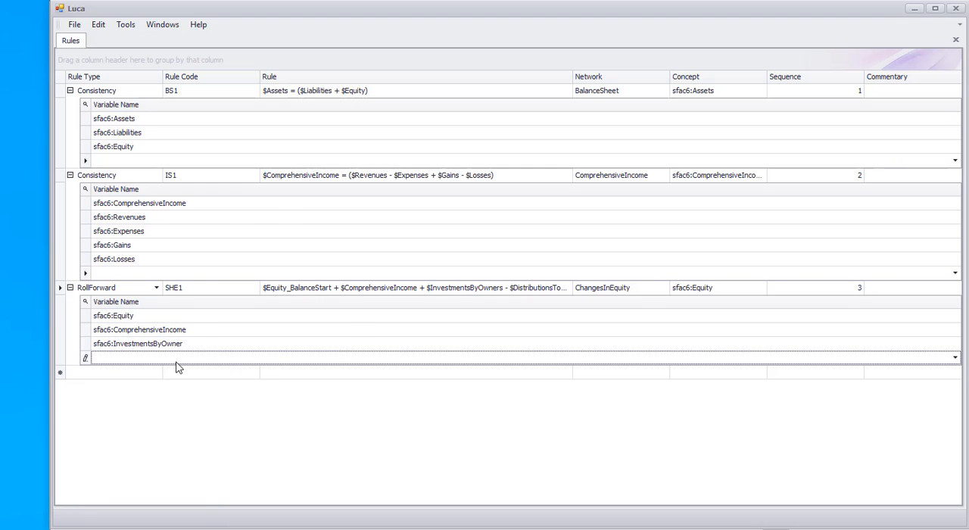
{"action": "left_click", "coordinate": [179, 360]}
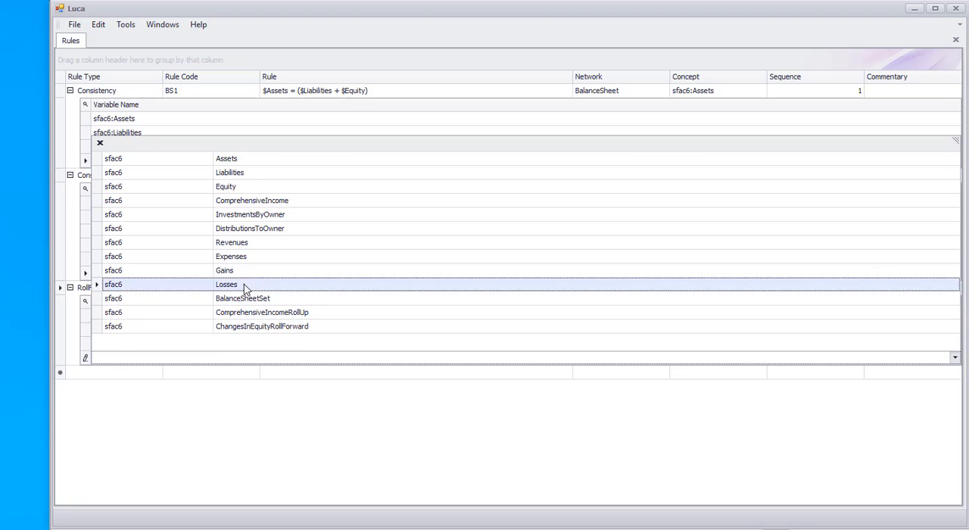
{"action": "left_click", "coordinate": [257, 228]}
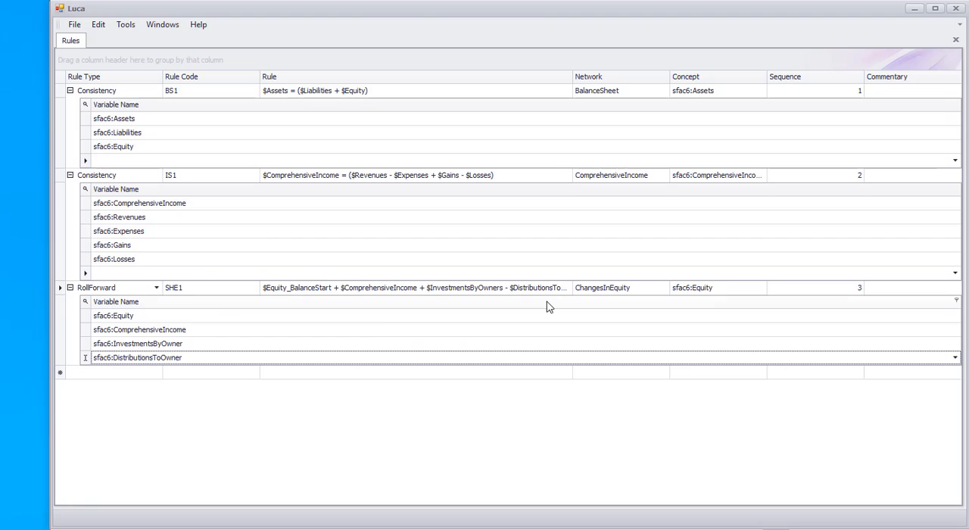
{"action": "key", "text": "Tab"}
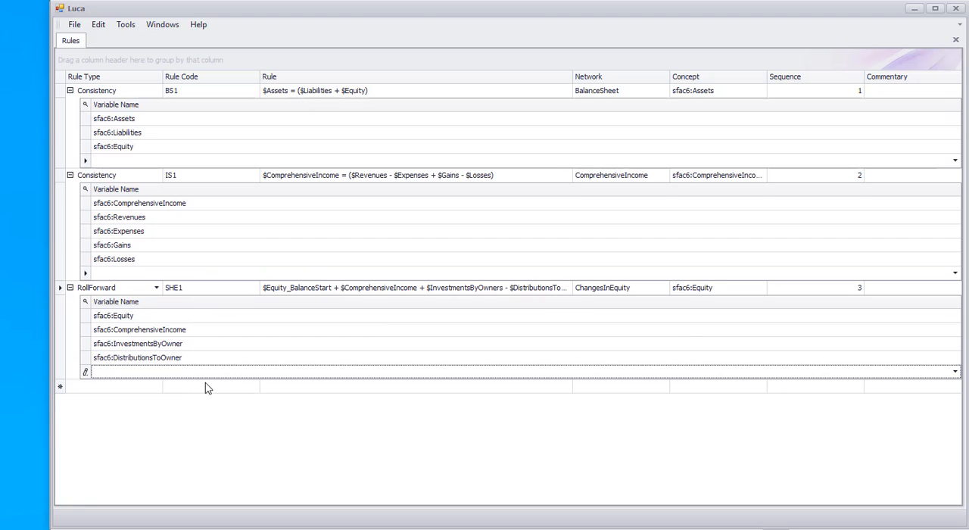
{"action": "left_click", "coordinate": [955, 40]}
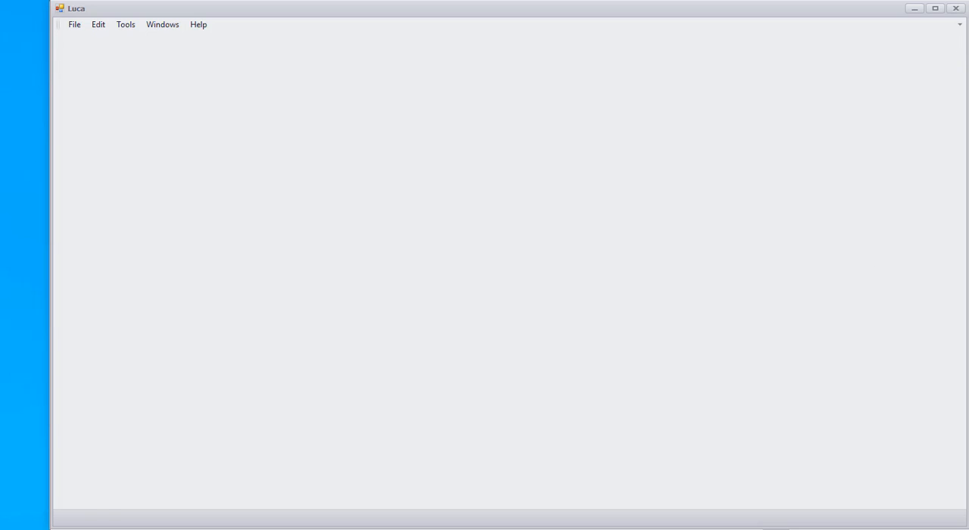
Step: Switch to the Excel workbook and copy the fact rows A2:G14 from the Facts sheet
{"action": "key", "text": "alt+Tab"}
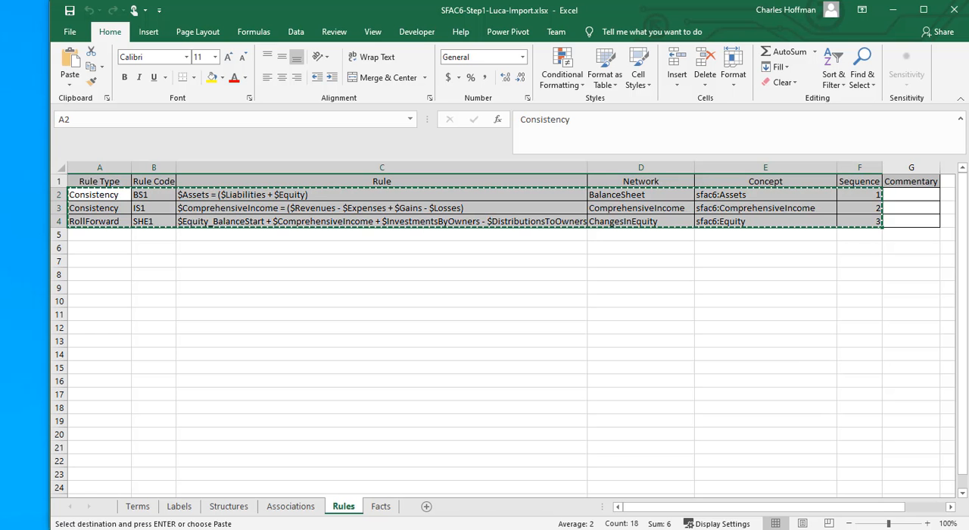
{"action": "left_click", "coordinate": [381, 506]}
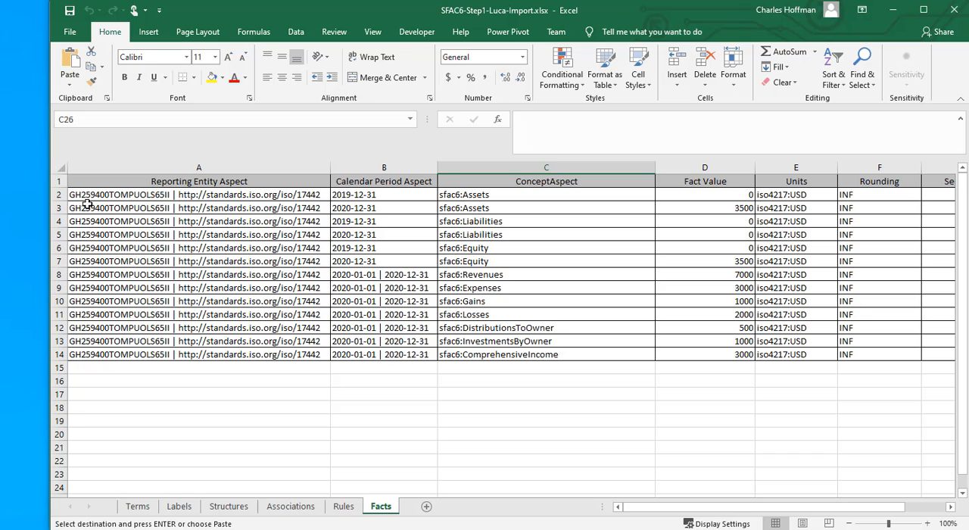
{"action": "left_click_drag", "start_coordinate": [80, 194], "coordinate": [949, 356]}
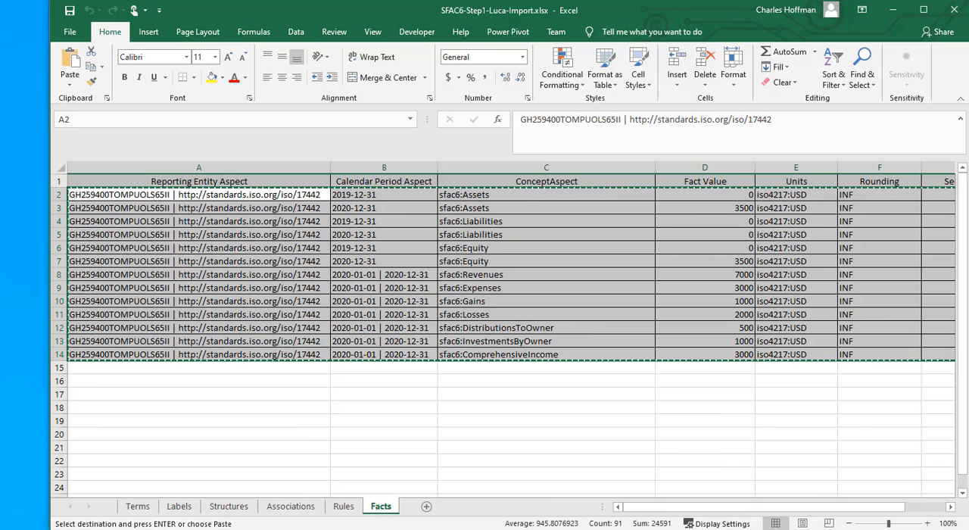
Step: Open the Facts table in Luca, paste the copied fact rows into its empty first row and save them
{"action": "key", "text": "alt+Tab"}
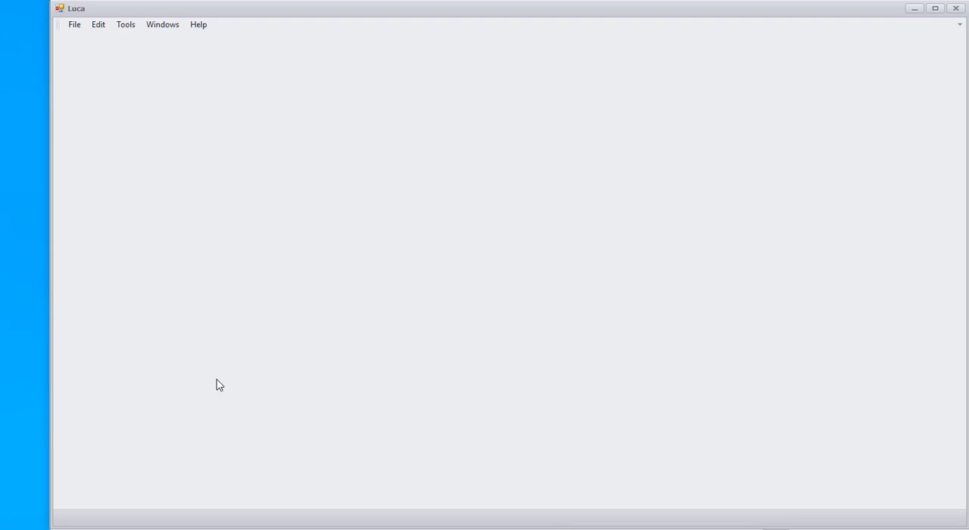
{"action": "left_click", "coordinate": [98, 25]}
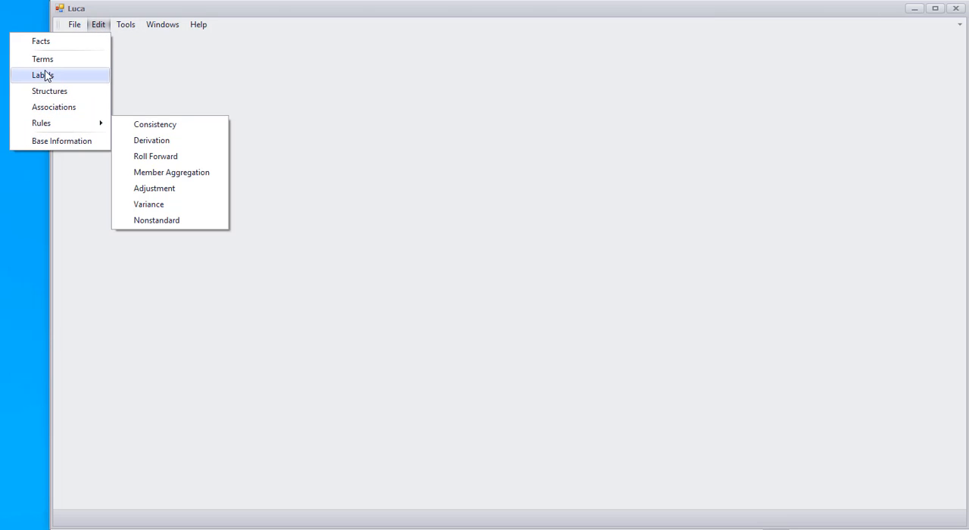
{"action": "left_click", "coordinate": [42, 42]}
{"action": "left_click", "coordinate": [66, 92]}
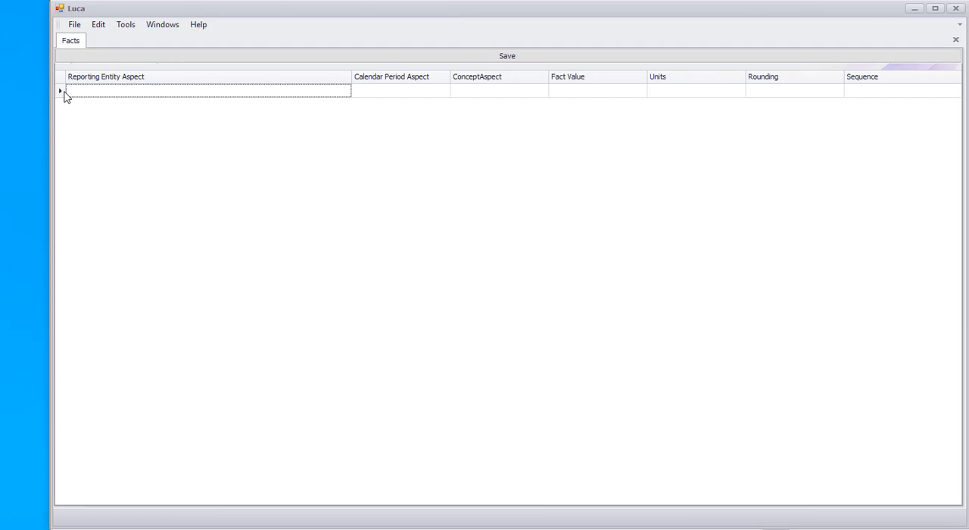
{"action": "key", "text": "ctrl+v"}
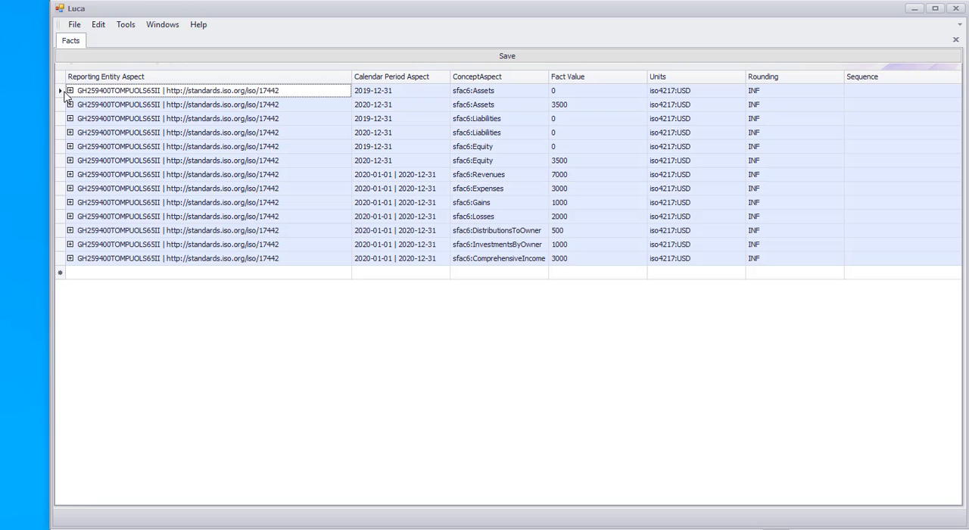
{"action": "left_click", "coordinate": [508, 57]}
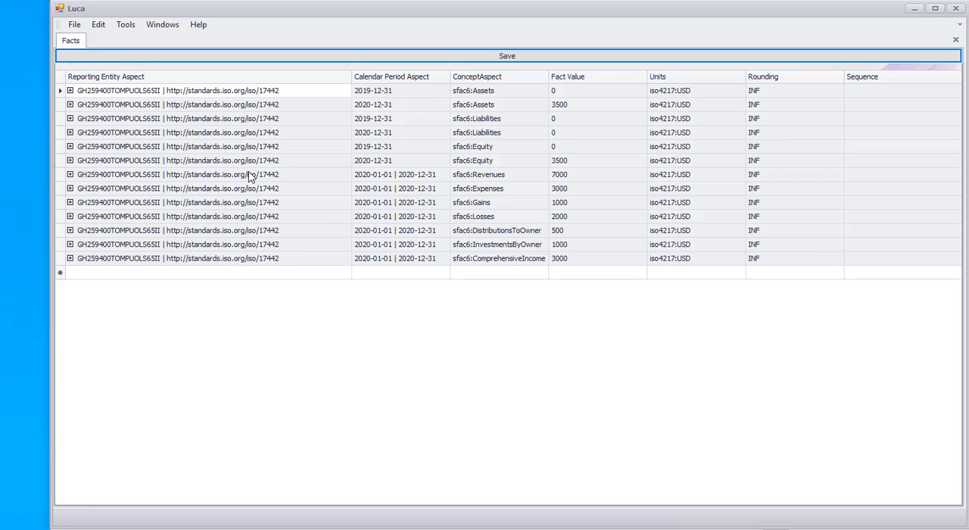
Step: Save the model as an XBRL schema file named sfac6.xsd in the Test folder
{"action": "left_click", "coordinate": [75, 25]}
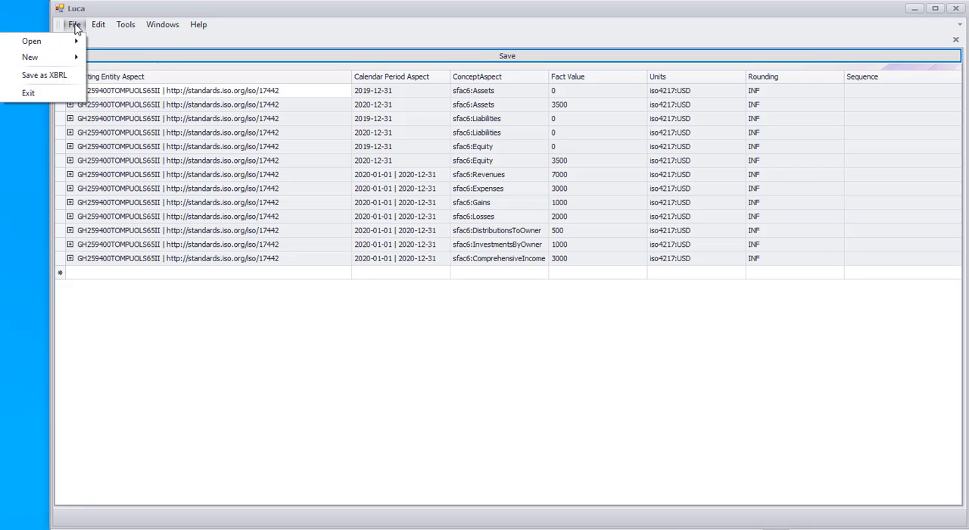
{"action": "left_click", "coordinate": [50, 76]}
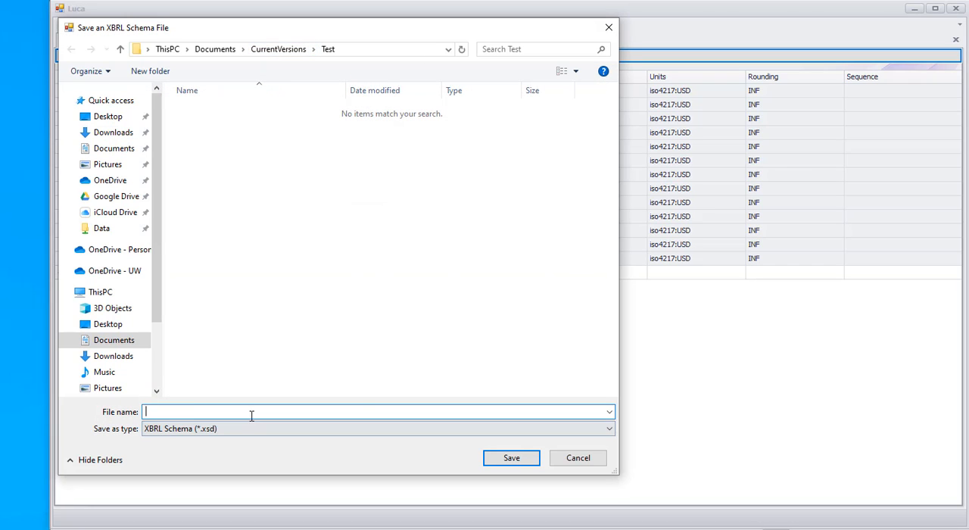
{"action": "type", "text": "s"}
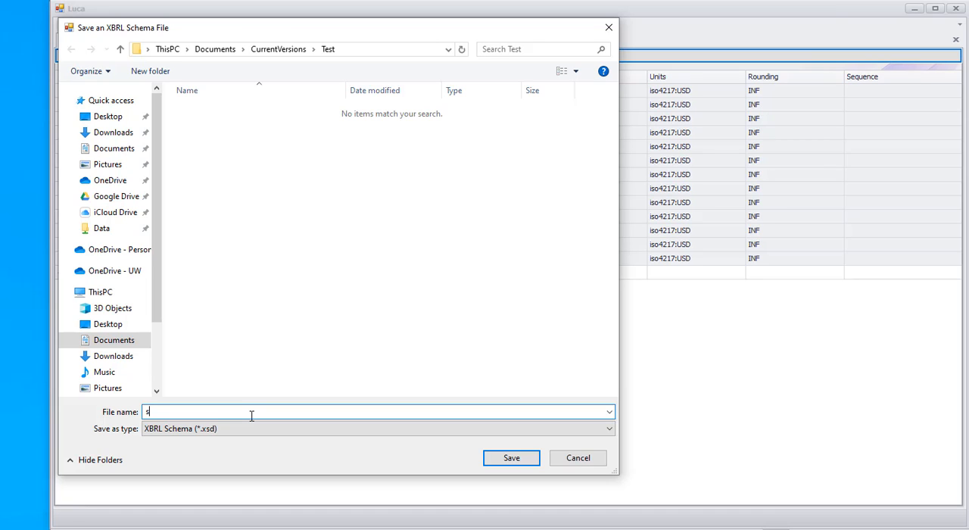
{"action": "type", "text": "fac6.sd"}
{"action": "key", "text": "BackSpace"}
{"action": "key", "text": "BackSpace"}
{"action": "type", "text": "xsd"}
{"action": "left_click", "coordinate": [519, 459]}
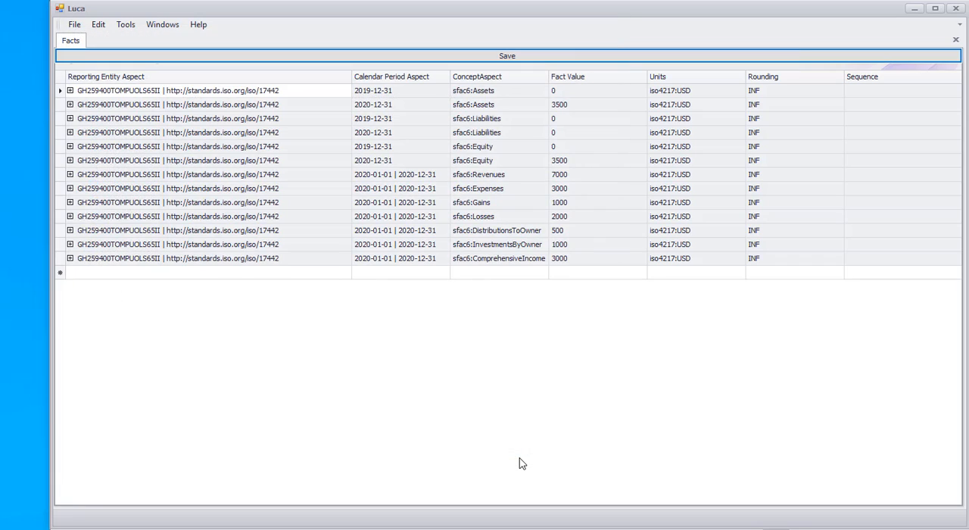
{"action": "left_click", "coordinate": [623, 277]}
Step: Switch to Pesseract and open the XBRL instance sfac6.xbrl from the Test folder
{"action": "key", "text": "alt+Tab"}
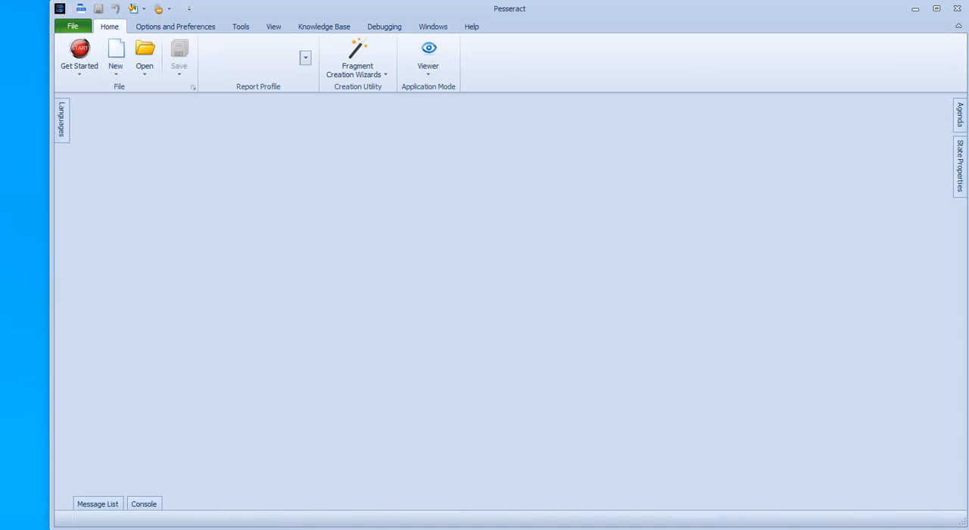
{"action": "left_click", "coordinate": [149, 72]}
{"action": "left_click", "coordinate": [100, 94]}
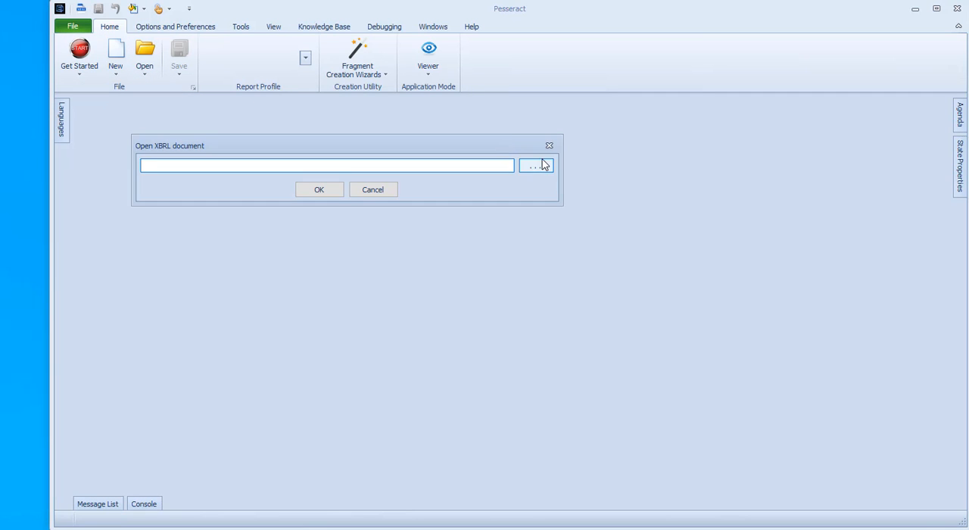
{"action": "left_click", "coordinate": [542, 166]}
{"action": "double_click", "coordinate": [366, 272]}
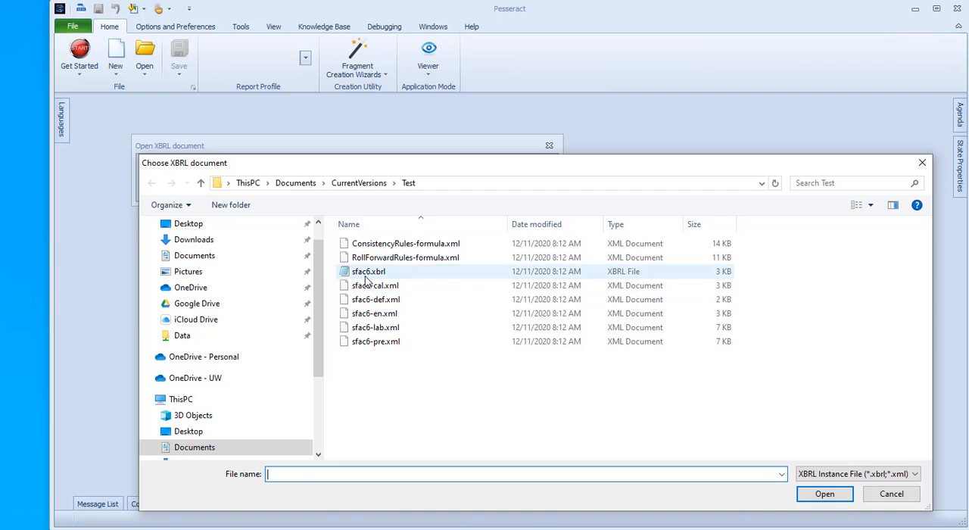
{"action": "left_click", "coordinate": [321, 190]}
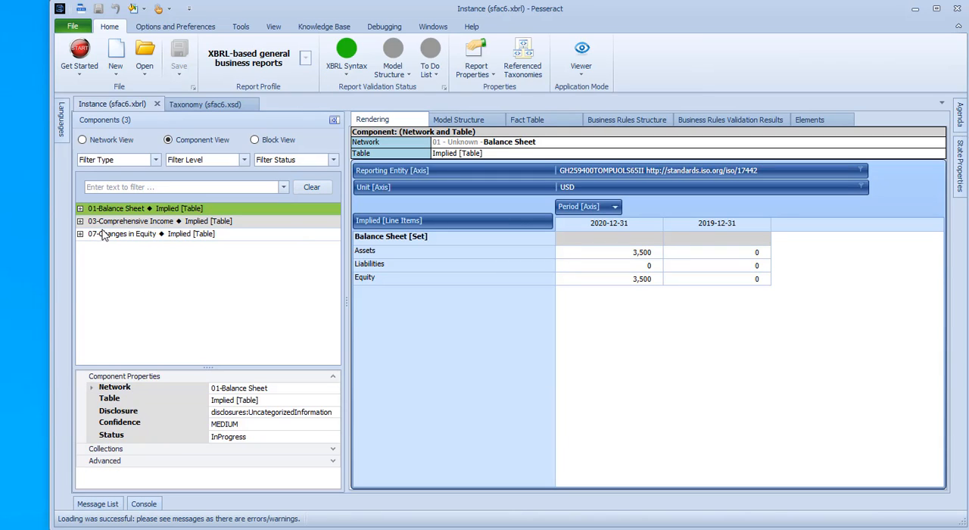
Step: Review the renderings of the Balance Sheet, Comprehensive Income and Changes in Equity components, ending on Comprehensive Income
{"action": "left_click", "coordinate": [192, 221]}
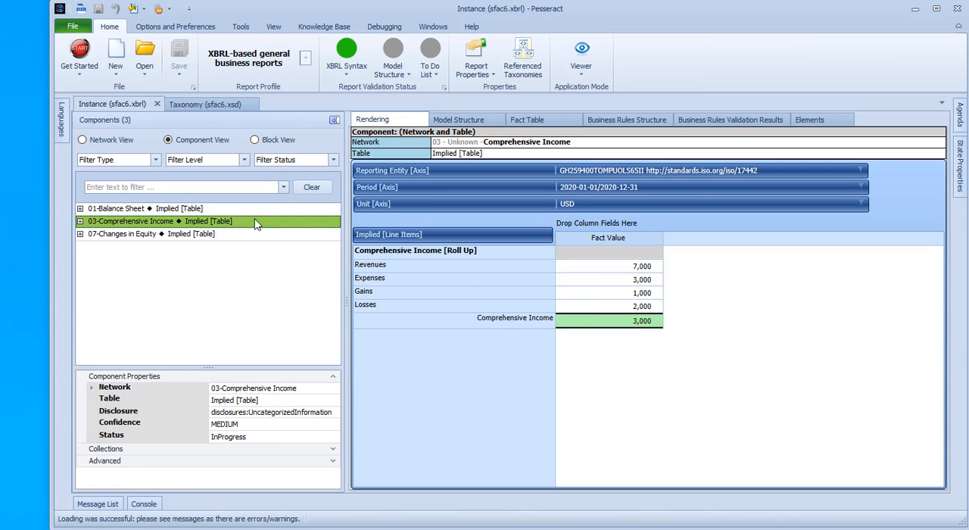
{"action": "left_click", "coordinate": [212, 233]}
{"action": "left_click", "coordinate": [210, 220]}
{"action": "left_click", "coordinate": [214, 209]}
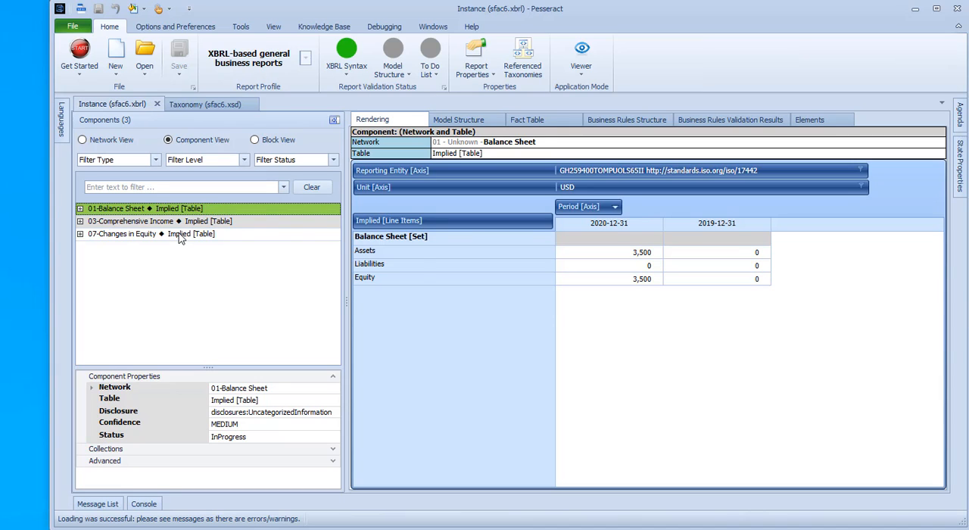
{"action": "left_click", "coordinate": [176, 234]}
{"action": "left_click", "coordinate": [184, 220]}
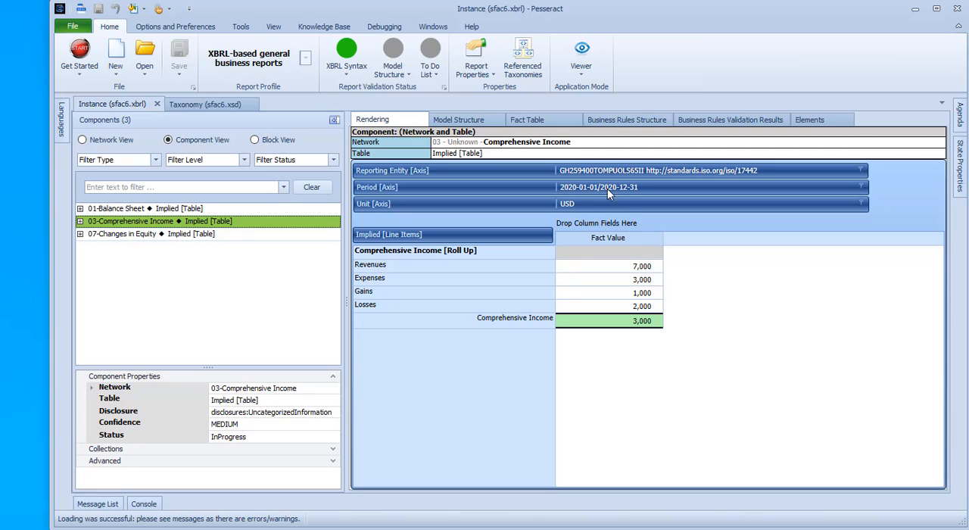
Step: Pivot the Comprehensive Income rendering so the Period axis heads the columns, with the Reporting Entity and Unit axes as filters
{"action": "left_click_drag", "start_coordinate": [610, 227], "coordinate": [659, 216]}
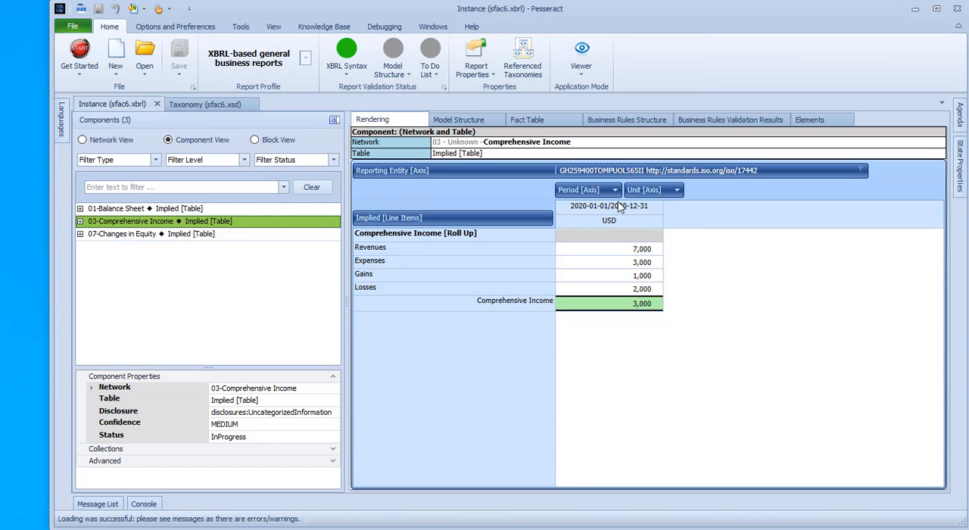
{"action": "left_click_drag", "start_coordinate": [633, 177], "coordinate": [685, 193]}
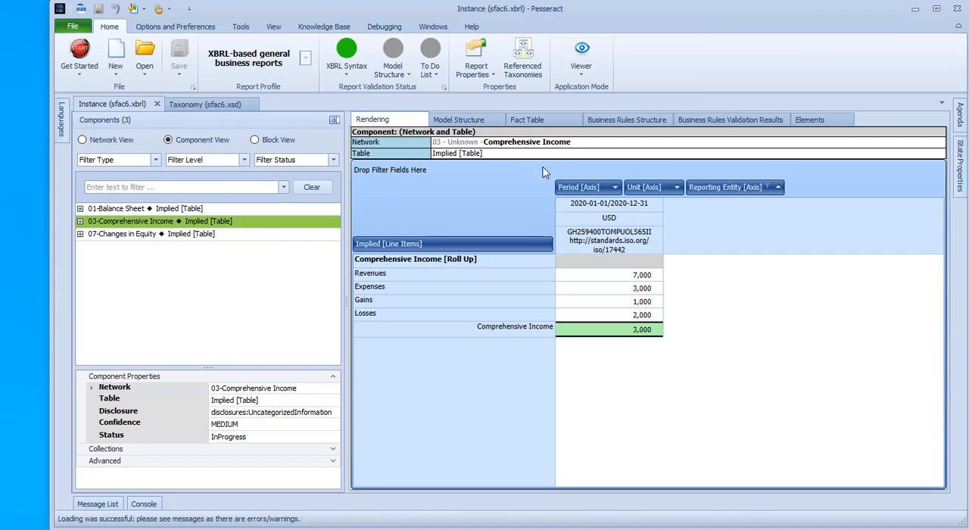
{"action": "left_click_drag", "start_coordinate": [542, 173], "coordinate": [500, 164]}
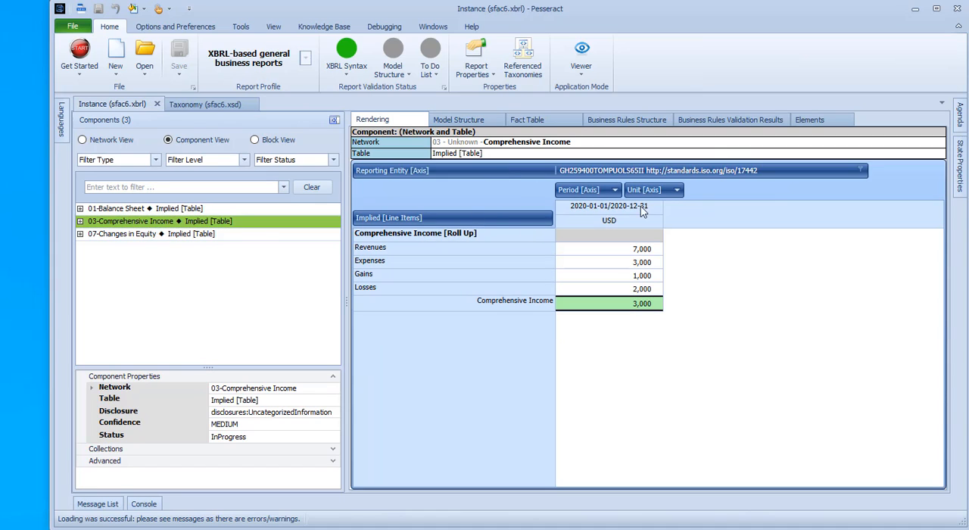
{"action": "left_click_drag", "start_coordinate": [642, 190], "coordinate": [846, 172]}
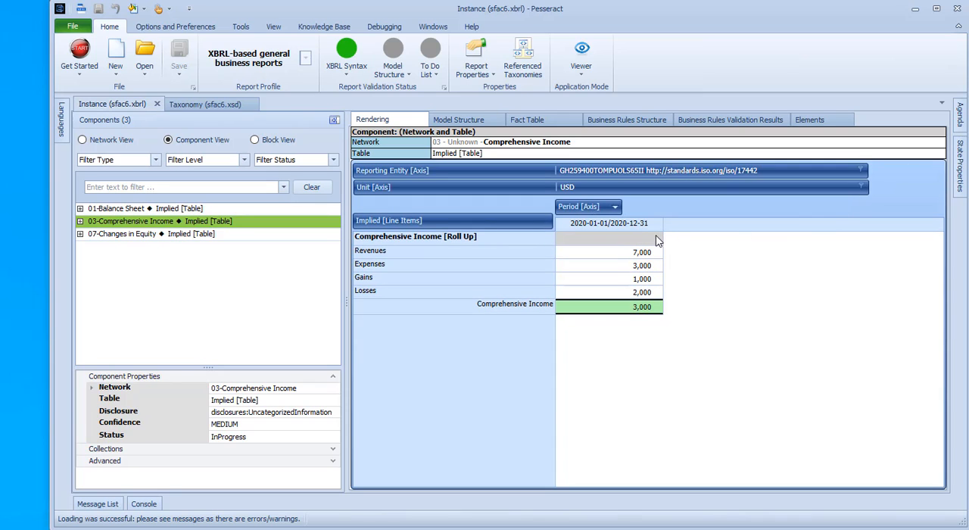
Step: Examine the model structure and fact table of the Comprehensive Income component, and return to its rendering
{"action": "left_click", "coordinate": [468, 122]}
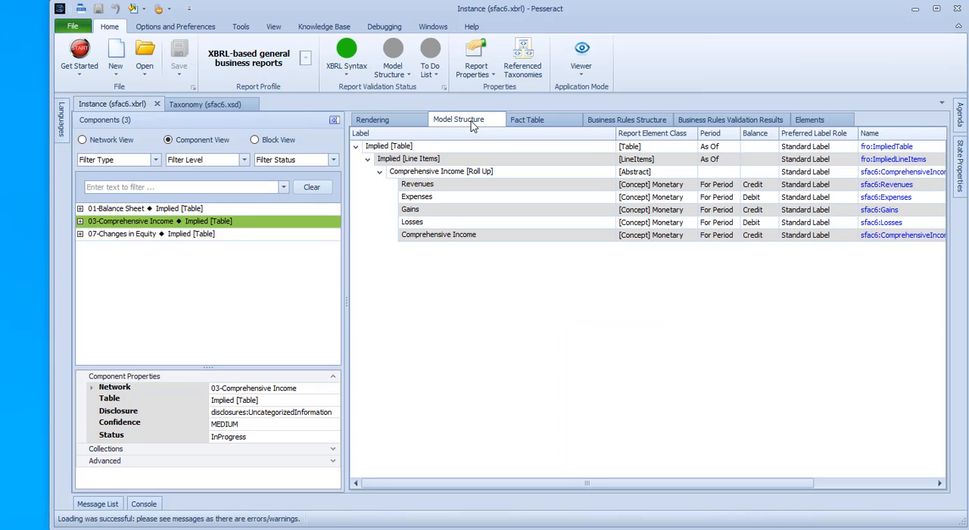
{"action": "left_click", "coordinate": [533, 119]}
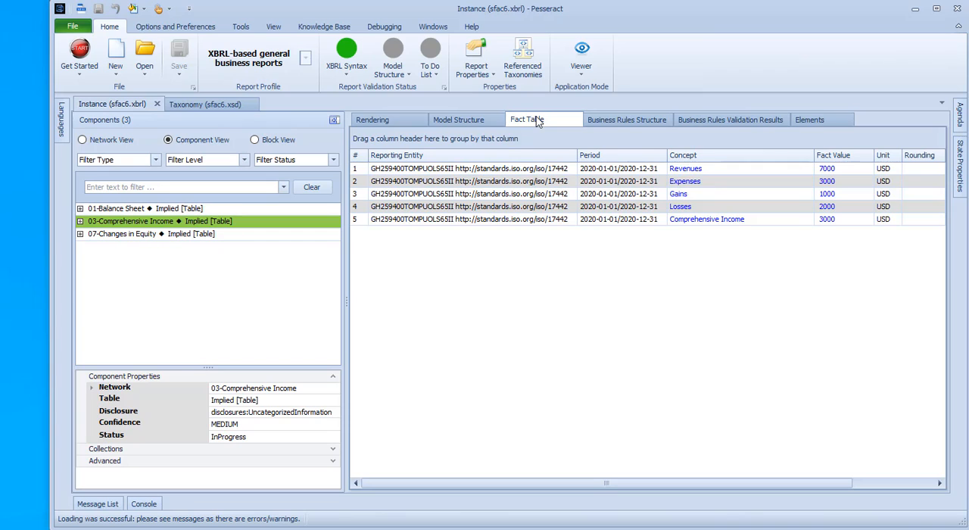
{"action": "left_click", "coordinate": [370, 119]}
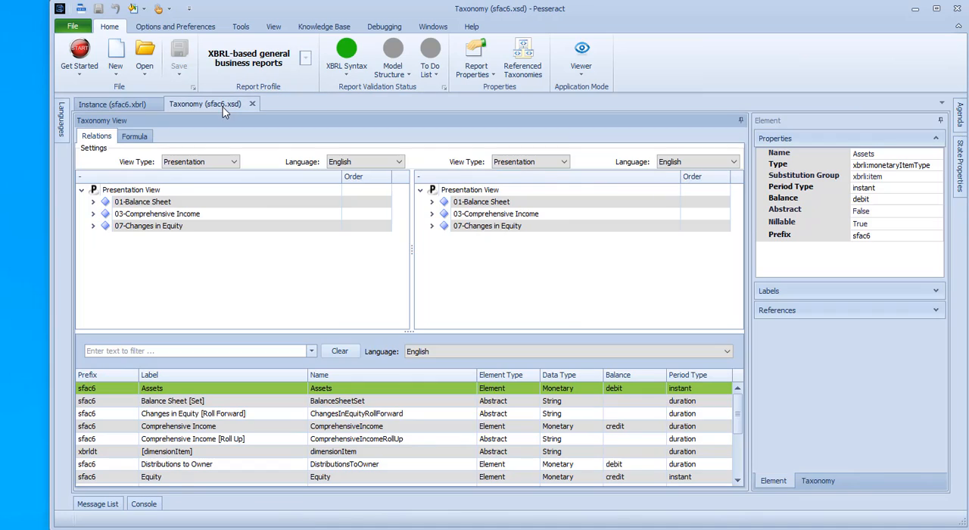
Step: Show the sfac6.xsd taxonomy and expand the Balance Sheet and Comprehensive Income networks in the first presentation tree
{"action": "left_click", "coordinate": [205, 103]}
{"action": "left_click", "coordinate": [93, 203]}
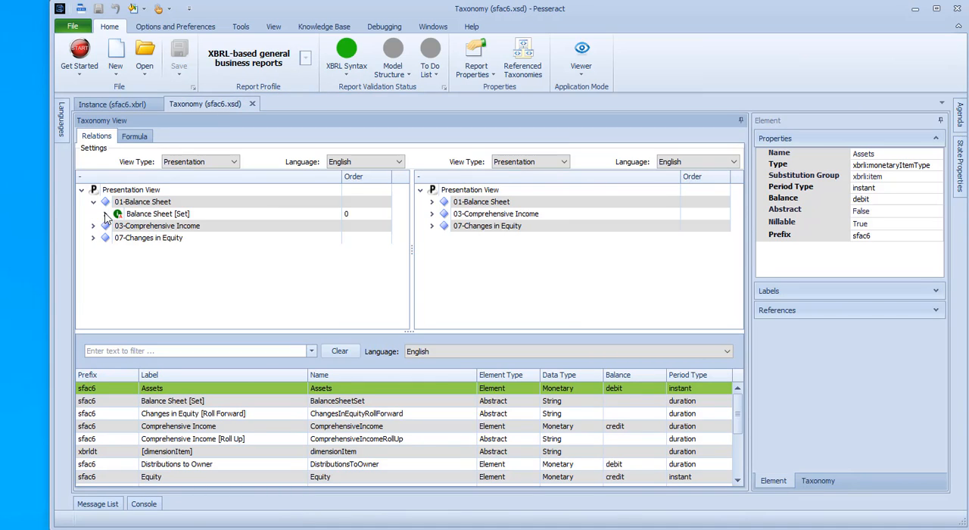
{"action": "left_click", "coordinate": [105, 214]}
{"action": "left_click", "coordinate": [93, 262]}
{"action": "left_click", "coordinate": [106, 274]}
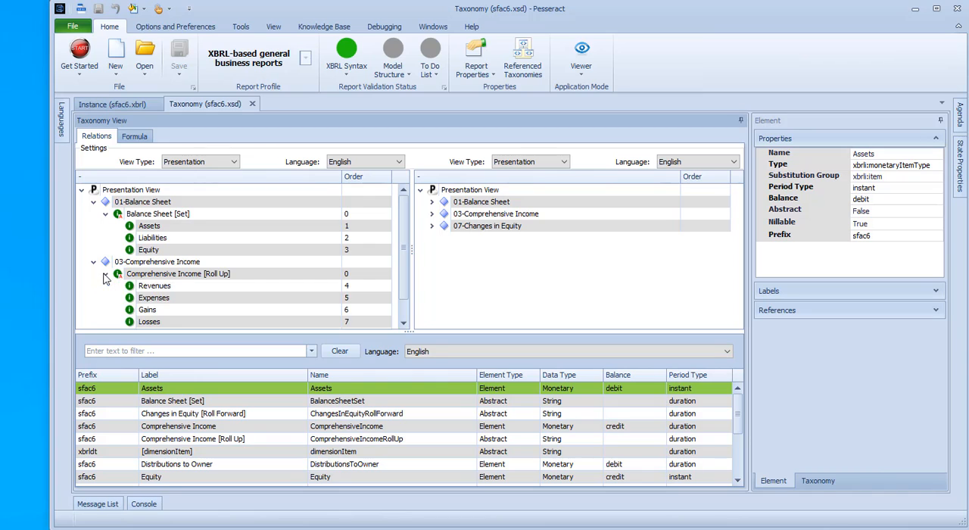
Step: Expand the Changes in Equity network down to its roll forward items and enlarge the relations area to show more rows
{"action": "scroll", "coordinate": [206, 271], "scroll_direction": "down", "scroll_amount": 1}
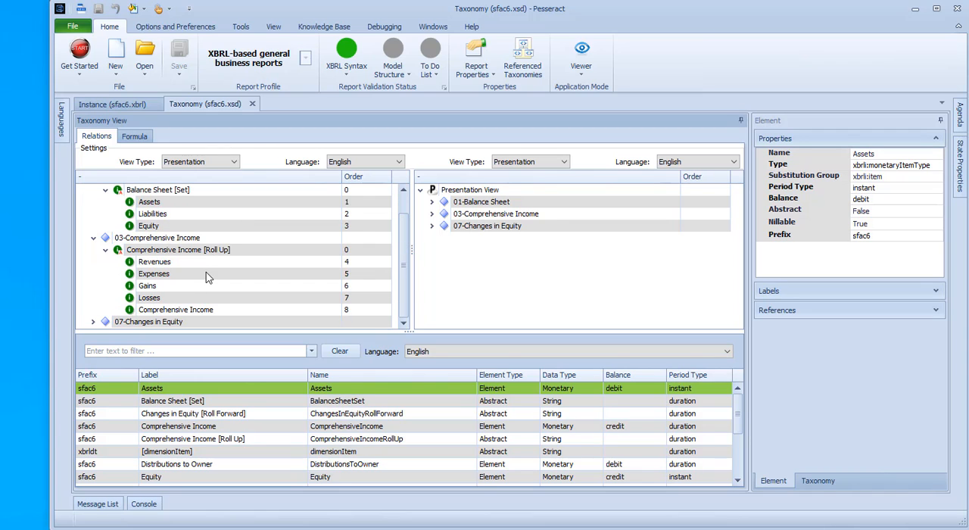
{"action": "left_click", "coordinate": [94, 322]}
{"action": "scroll", "coordinate": [190, 275], "scroll_direction": "down", "scroll_amount": 1}
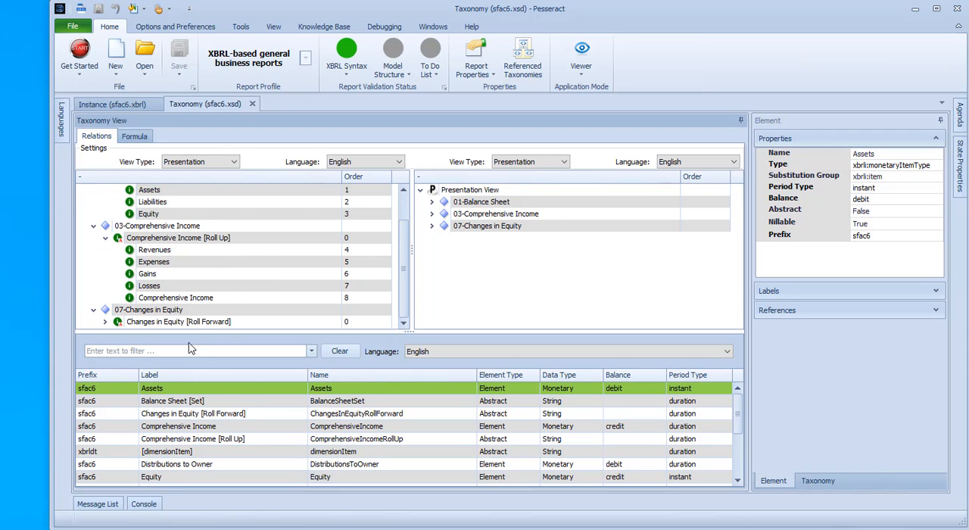
{"action": "left_click_drag", "start_coordinate": [189, 330], "coordinate": [189, 398]}
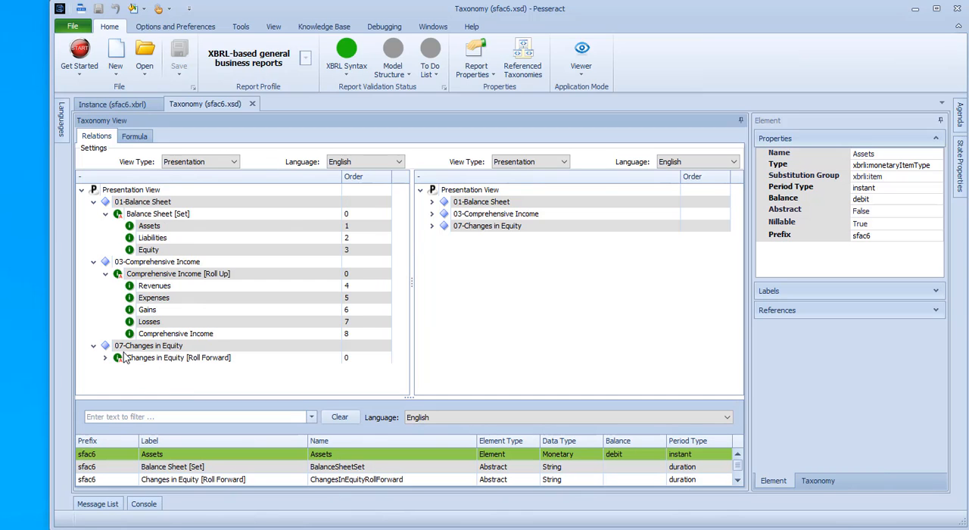
{"action": "left_click", "coordinate": [105, 357]}
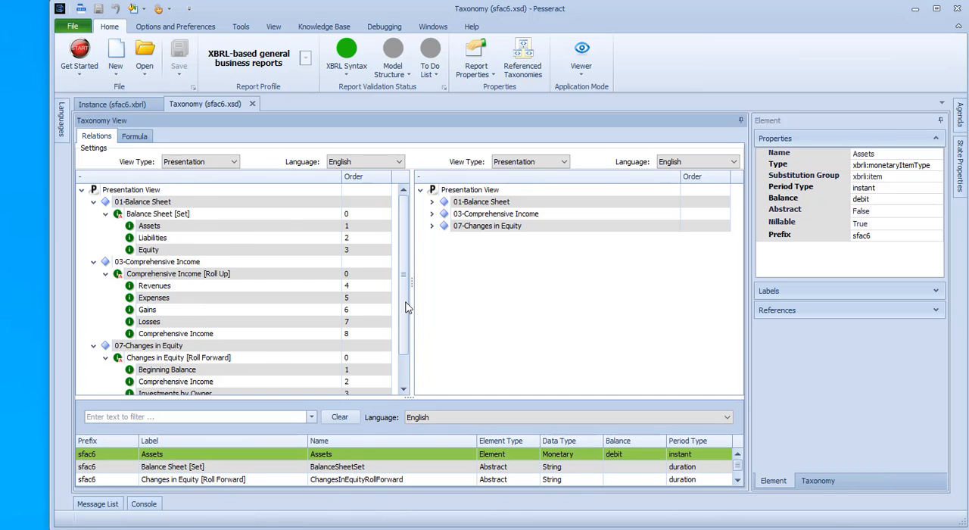
{"action": "left_click_drag", "start_coordinate": [406, 303], "coordinate": [407, 271]}
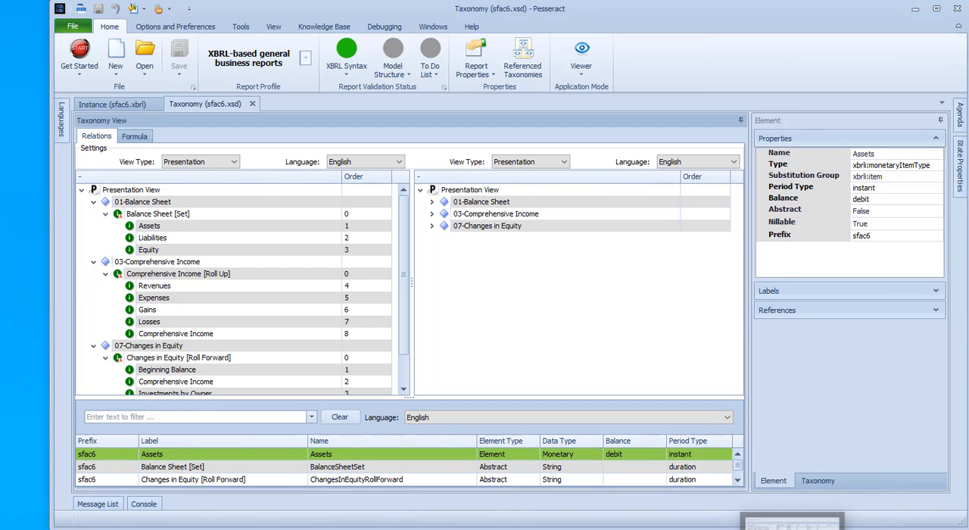
{"action": "left_click", "coordinate": [794, 526]}
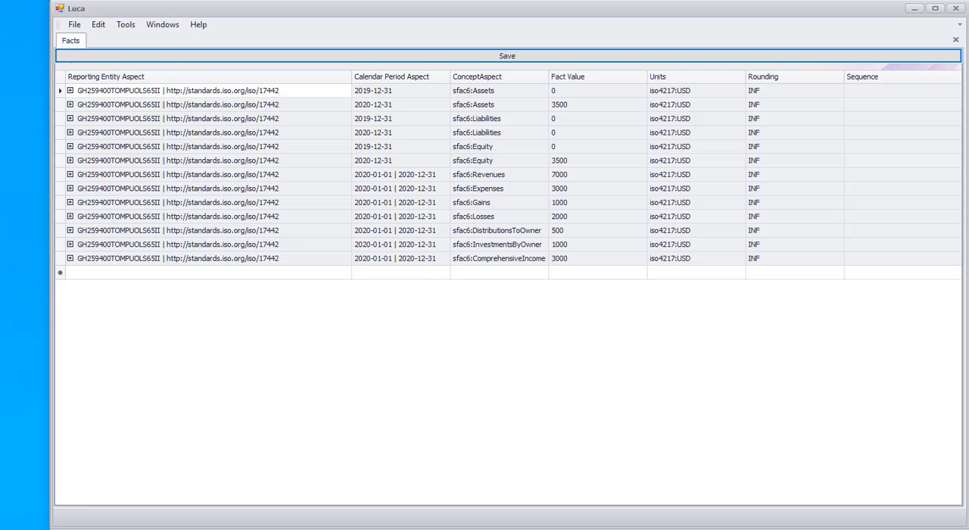
{"action": "key", "text": "alt+Tab"}
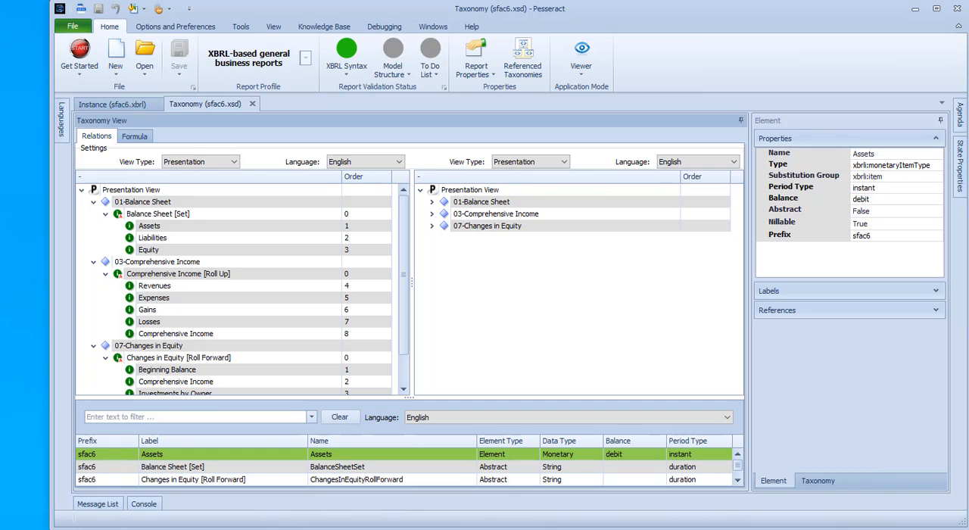